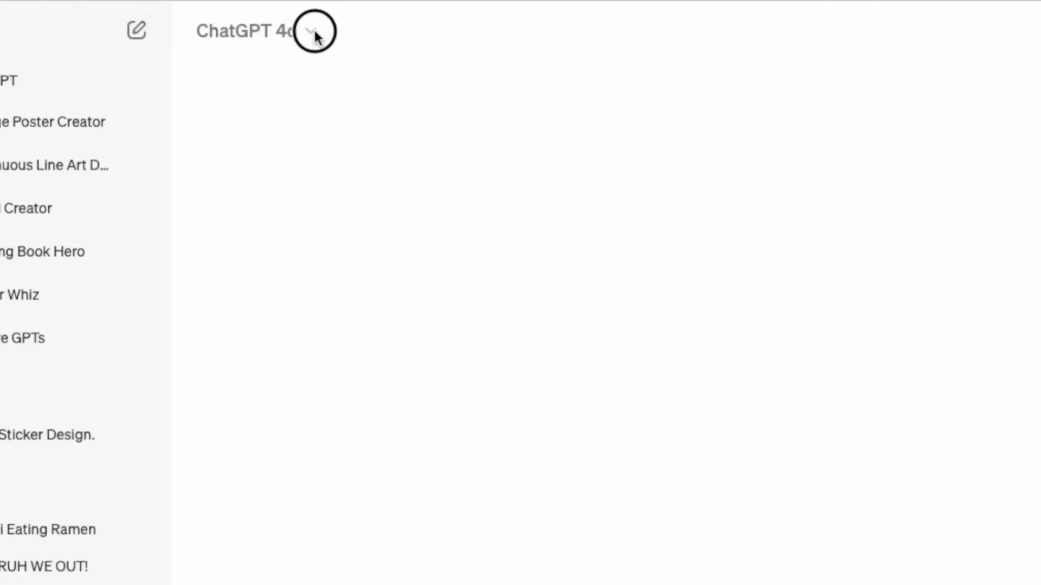
pyautogui.click(313, 33)
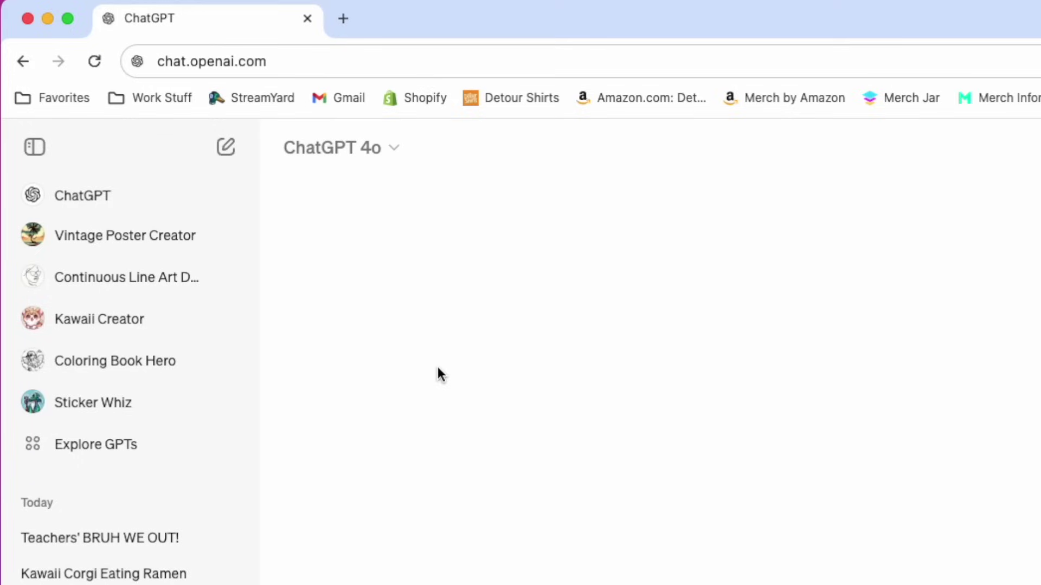
pyautogui.click(291, 61)
pyautogui.click(292, 62)
pyautogui.press('Return')
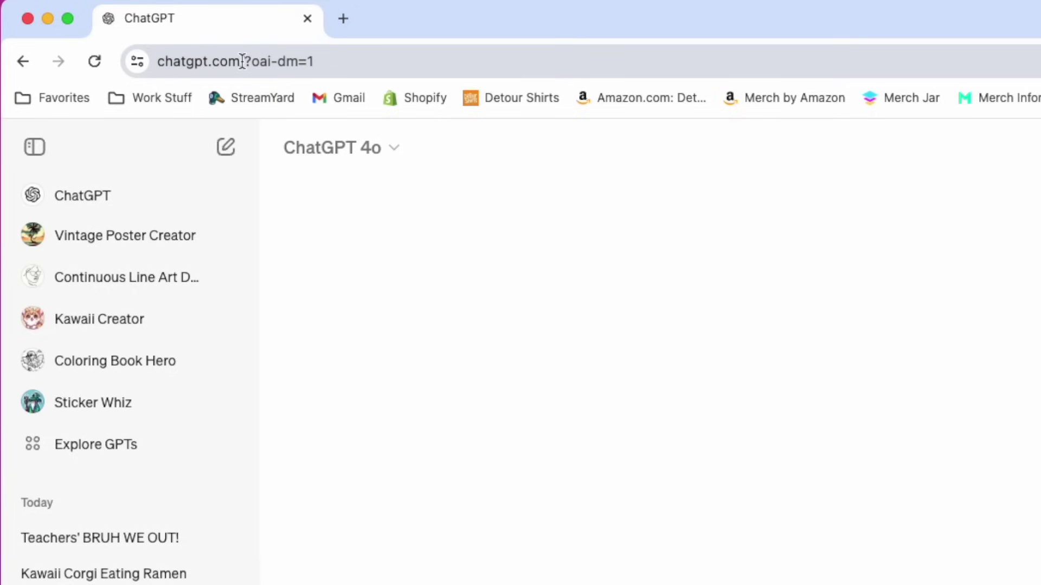
pyautogui.moveTo(237, 60); pyautogui.dragTo(371, 63)
pyautogui.press('BackSpace')
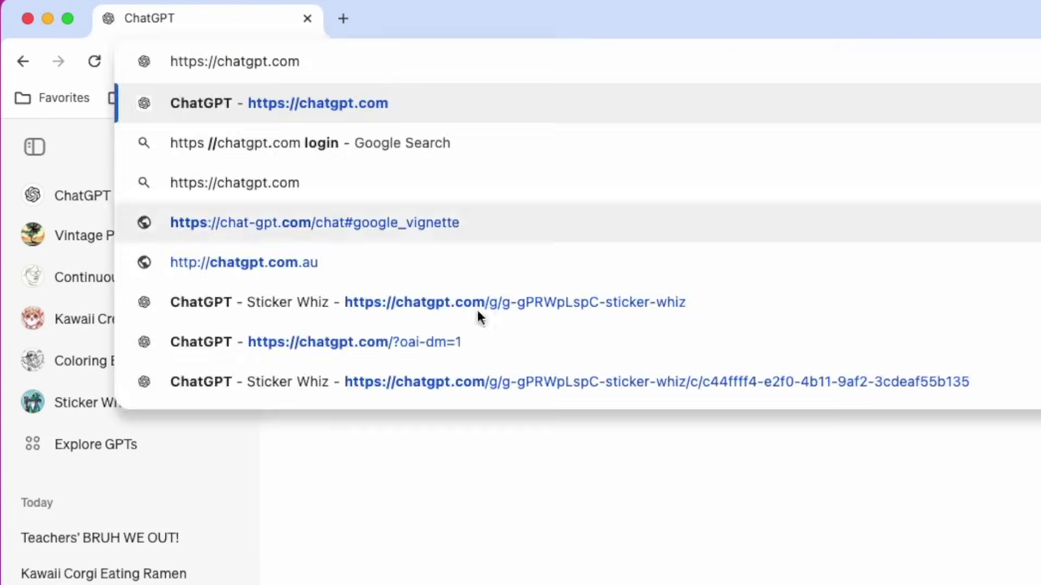
pyautogui.press('Return')
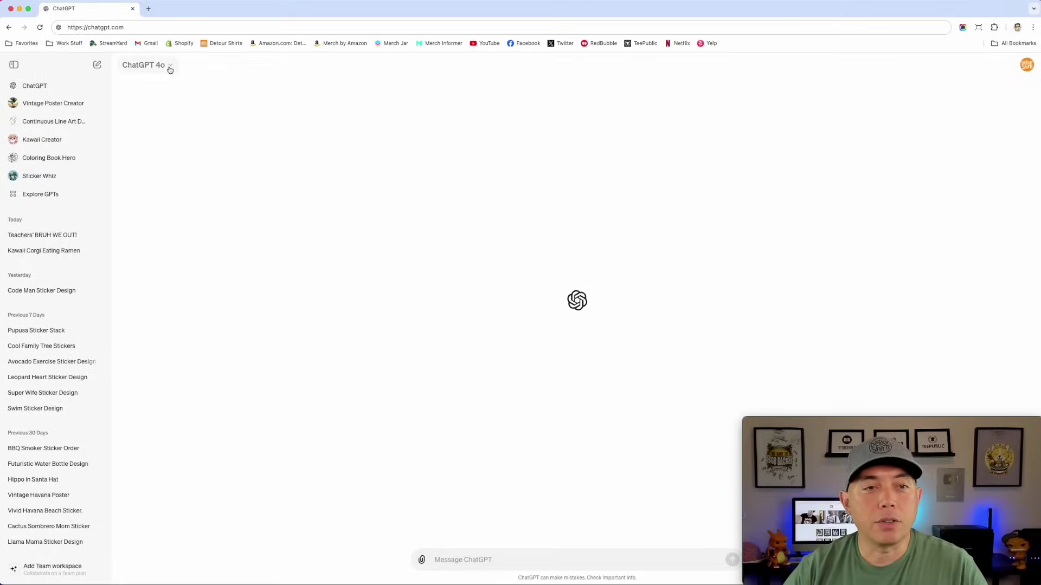
pyautogui.click(169, 70)
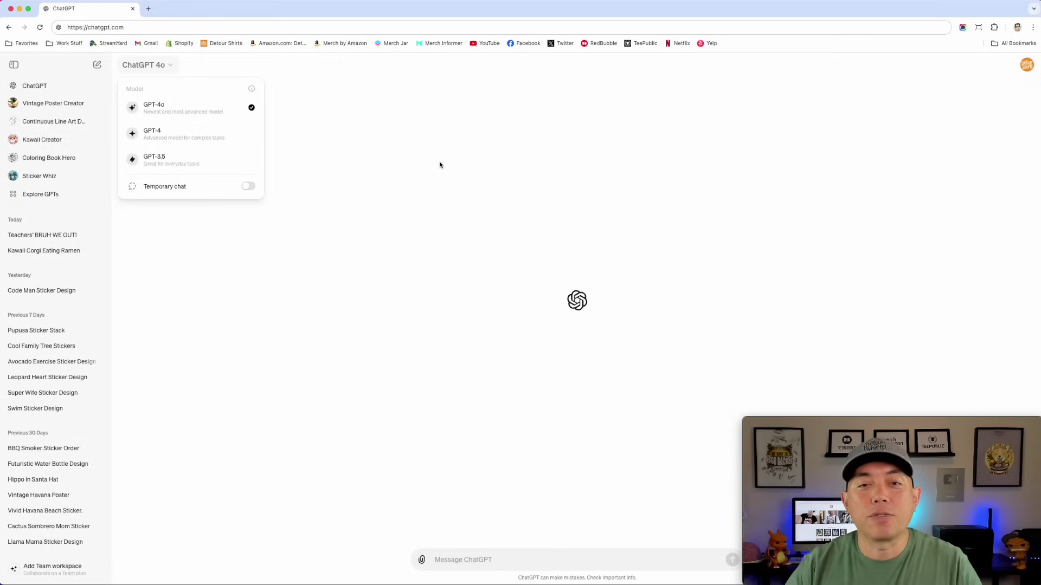
pyautogui.click(456, 206)
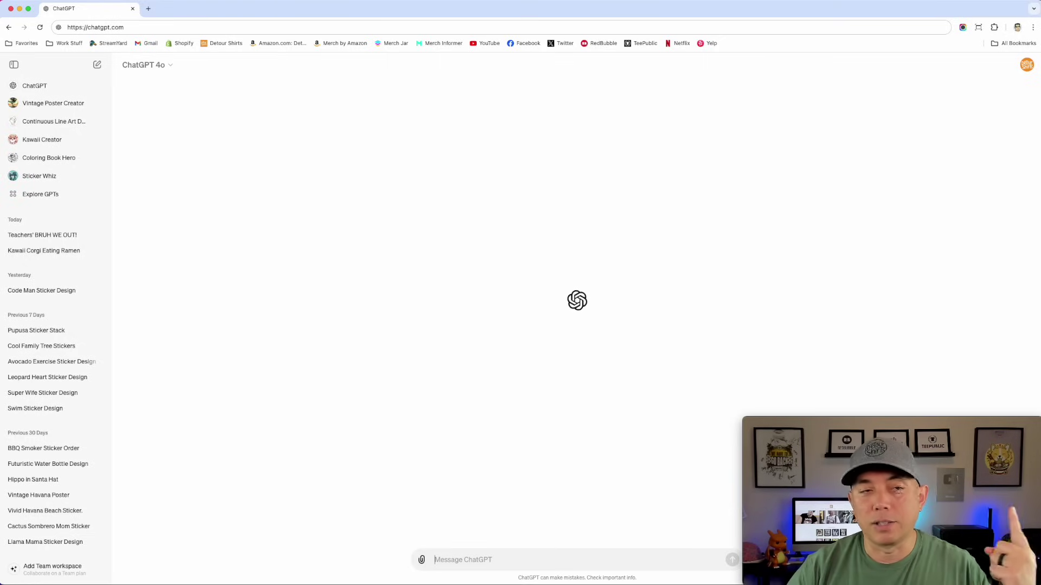
# Generate an image from the prompt "A kawaii corgi eating ramen. Have a light yellow circle behind it" and view it enlarged
pyautogui.click(590, 574)
pyautogui.write('A kawaii corgi eating ramen. Have a light yellow circle behind it')
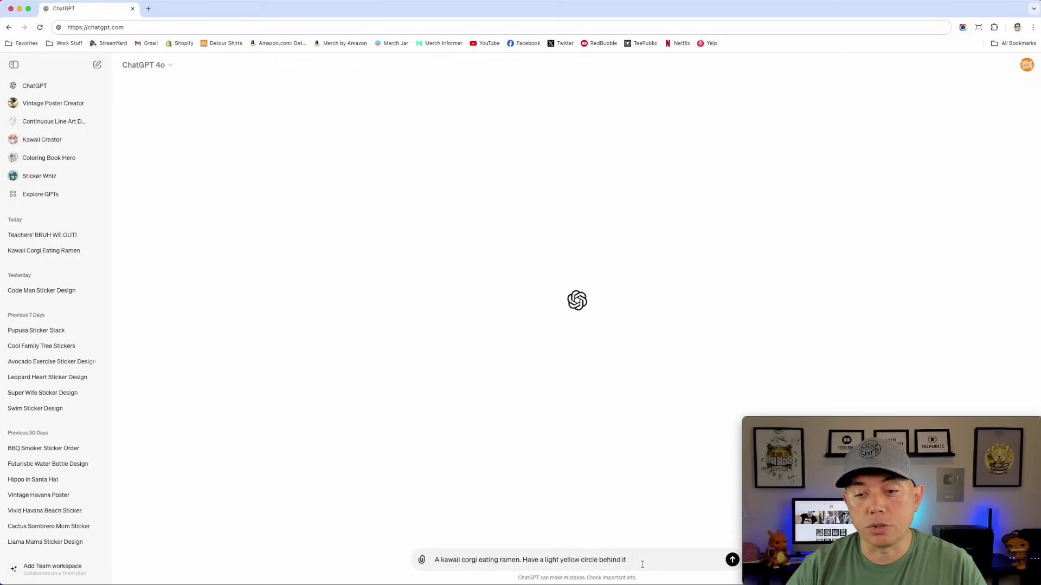
pyautogui.press('Return')
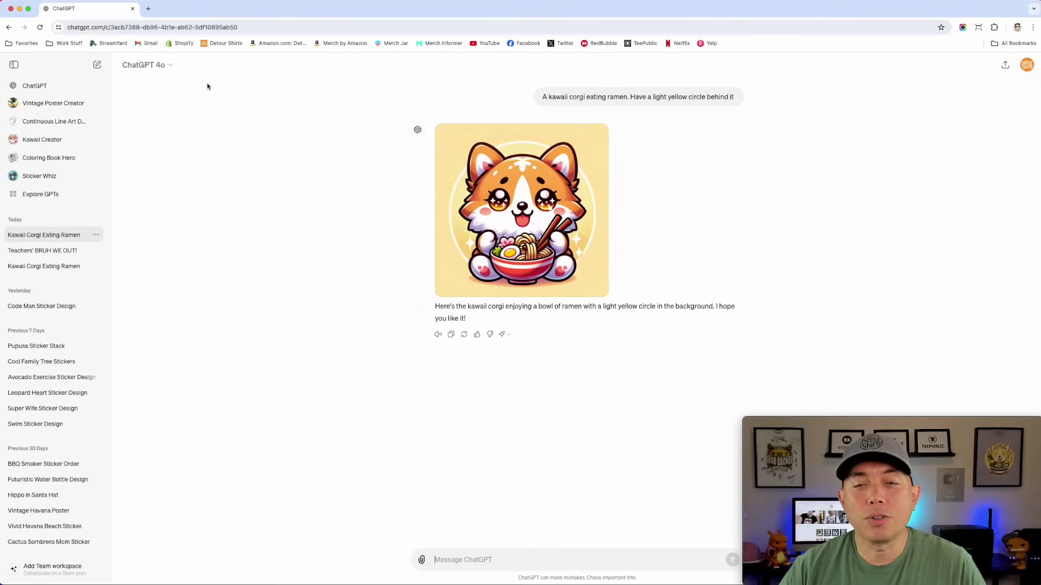
pyautogui.moveTo(495, 139)
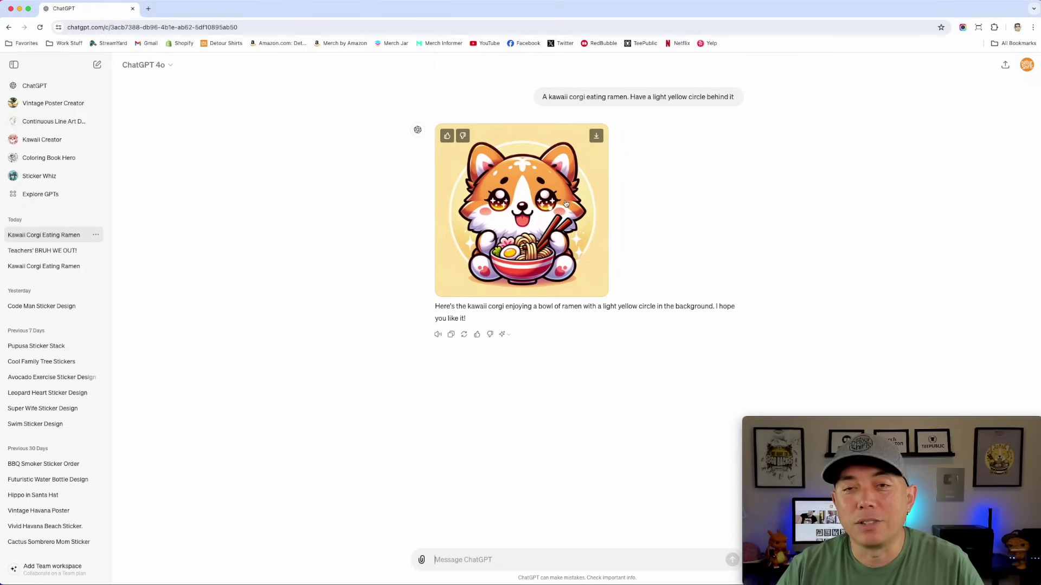
pyautogui.click(534, 196)
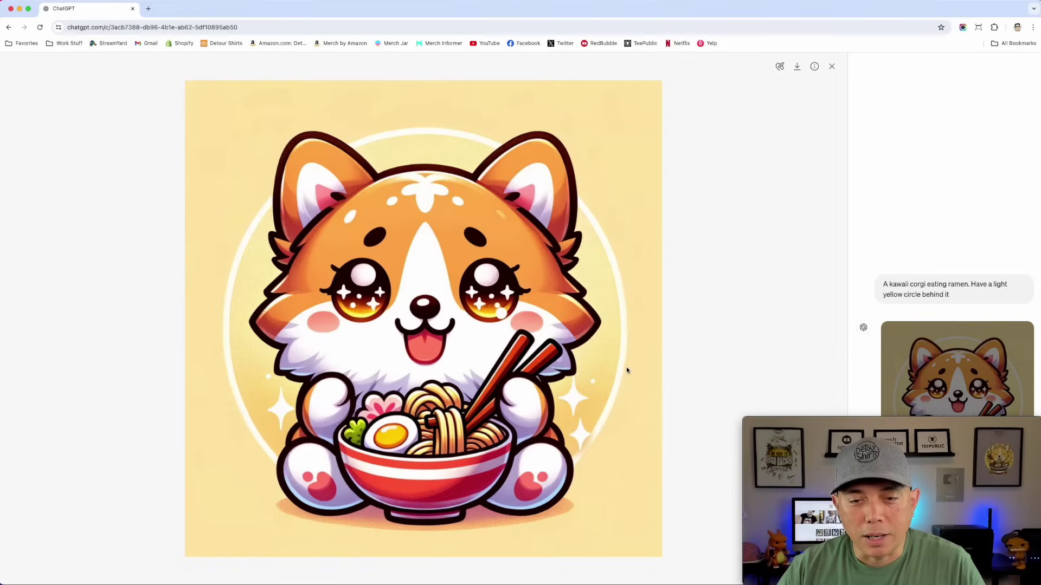
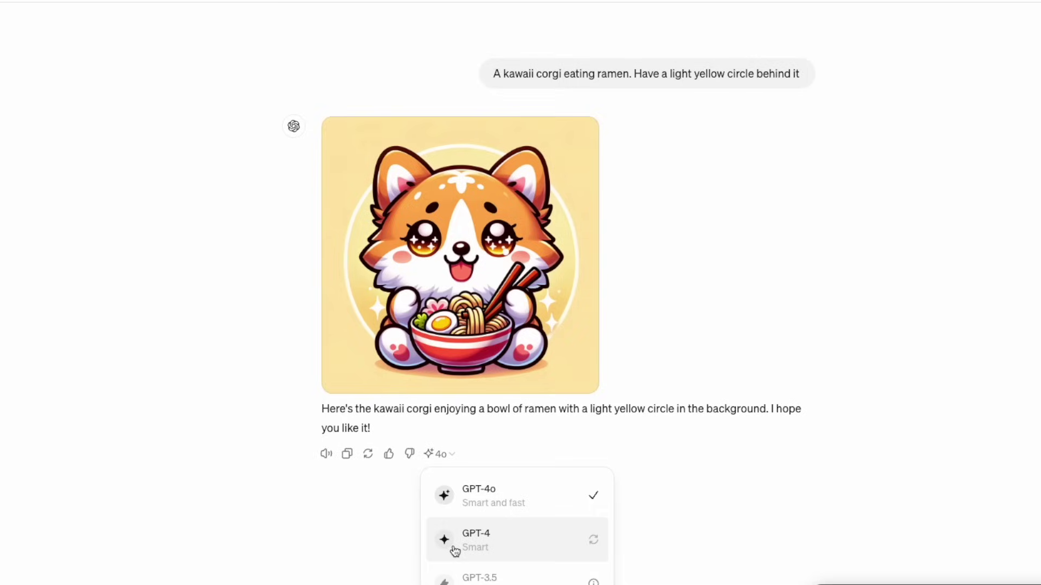
# Regenerate the corgi image with GPT-4 and inspect the new version at full size
pyautogui.click(454, 548)
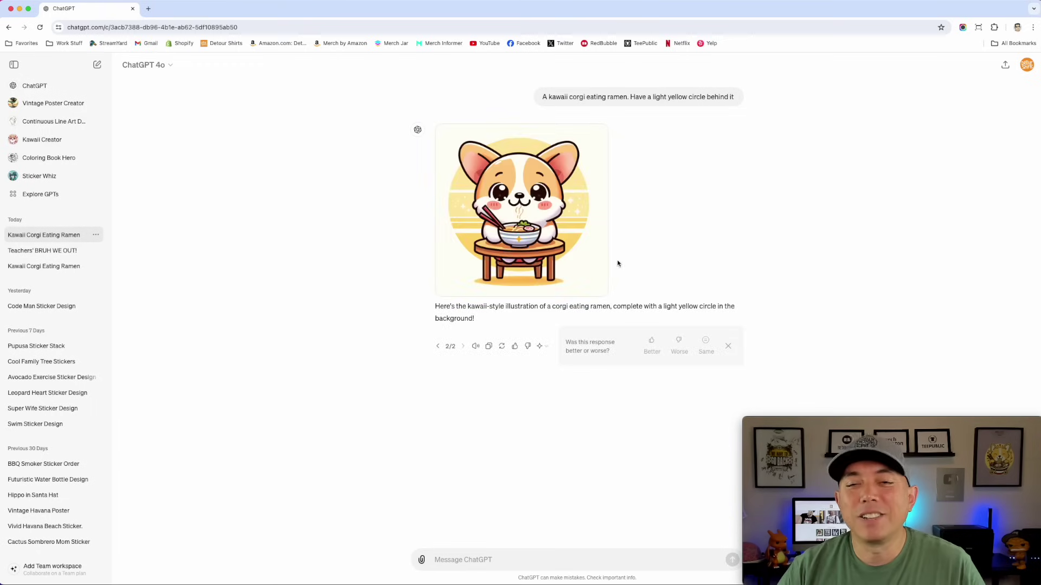
pyautogui.click(549, 218)
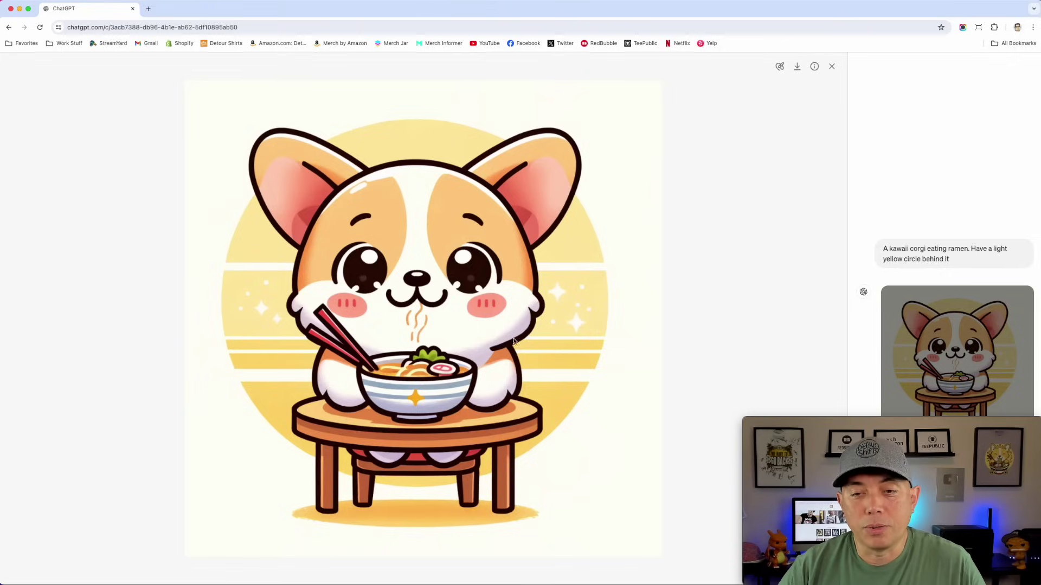
pyautogui.click(832, 66)
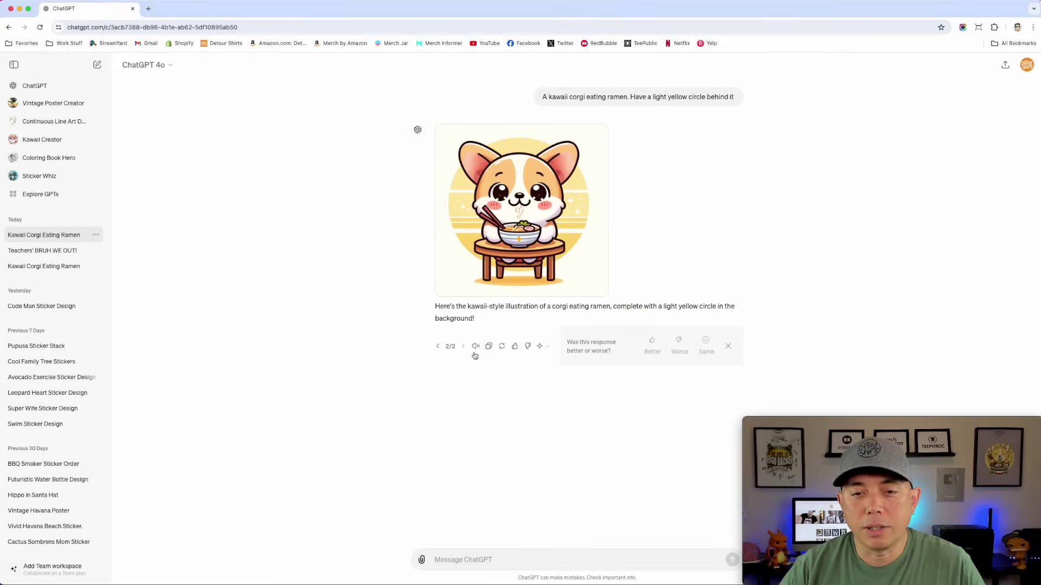
# Compare the two corgi versions by viewing the first response enlarged and returning to the second
pyautogui.click(438, 346)
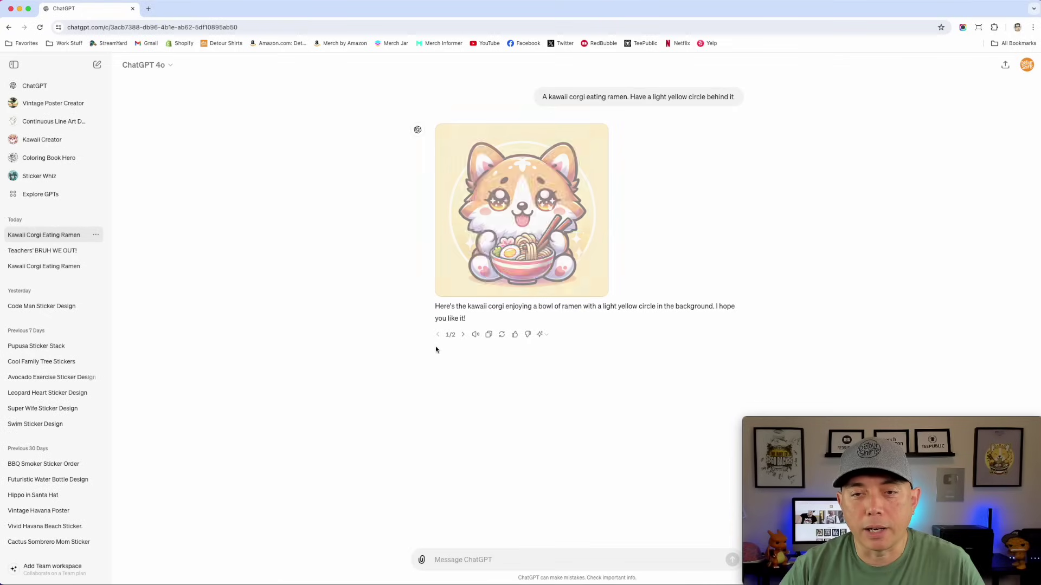
pyautogui.click(516, 217)
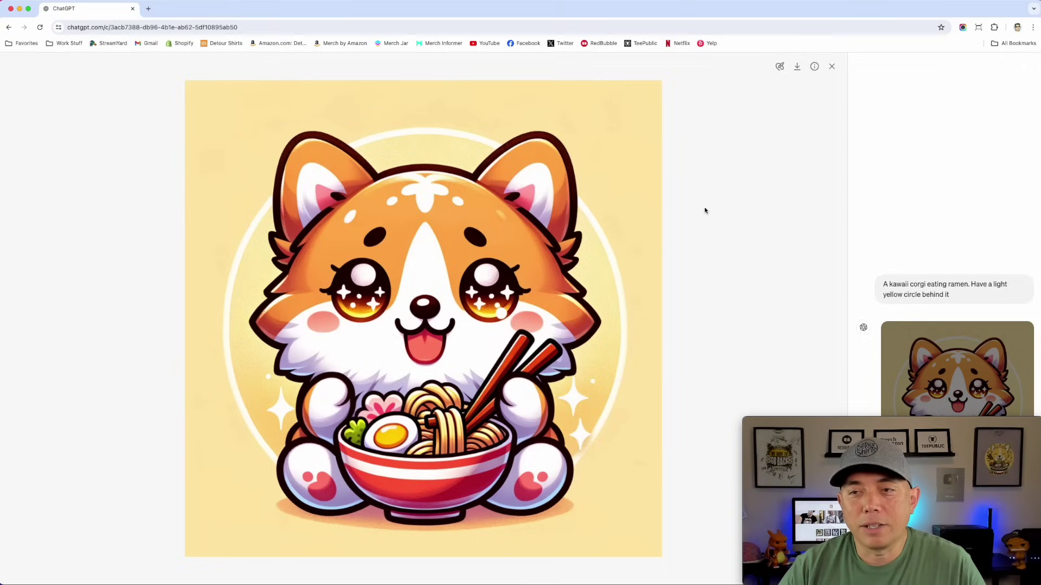
pyautogui.click(831, 67)
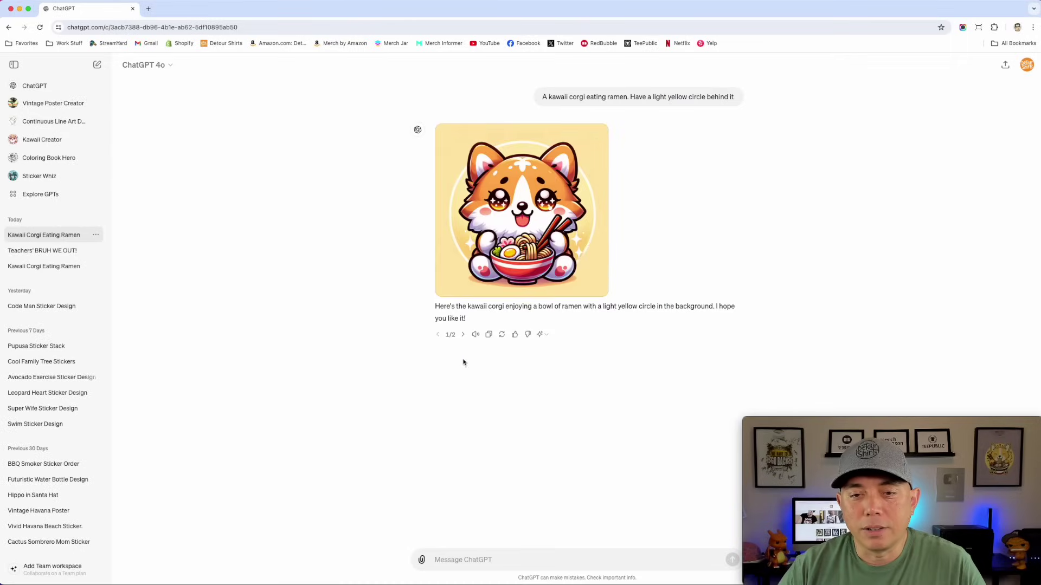
pyautogui.click(465, 334)
pyautogui.click(534, 287)
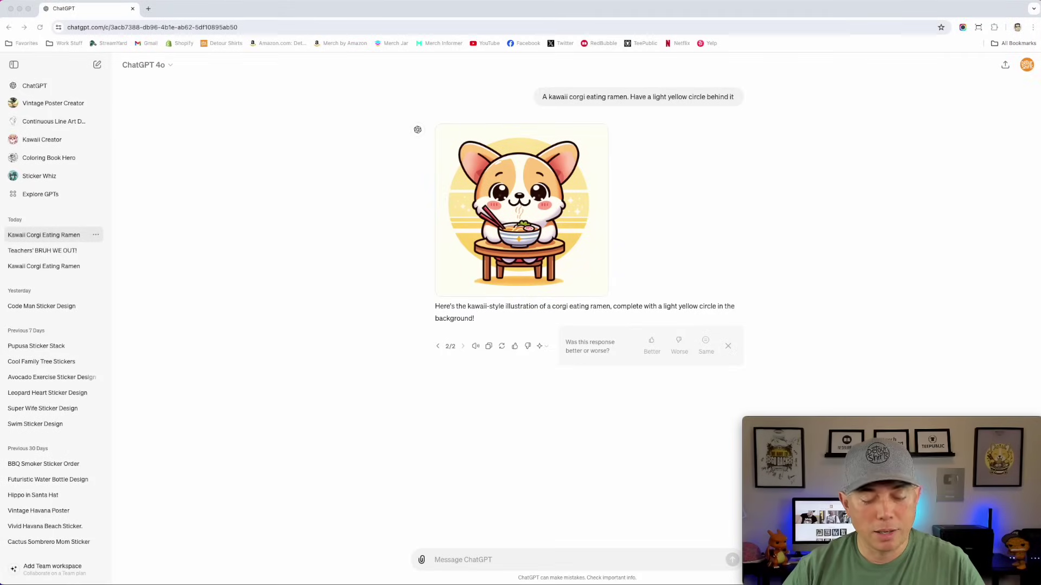
# Generate a text-only "BRUH WE OUT -Teachers" design on black, with thick distressed letters in different colors and "-Teachers" in another white font, and enlarge it
pyautogui.click(454, 548)
pyautogui.write('Create a cool typographical design on a black background with the text that says "BRUH WE OUT -Teachers". Have the font for "BRUH WE OUT" be a thick distressed style font with each letter a different color. Just text no graphics. Have "-Teachers" be in a different font and make it white.')
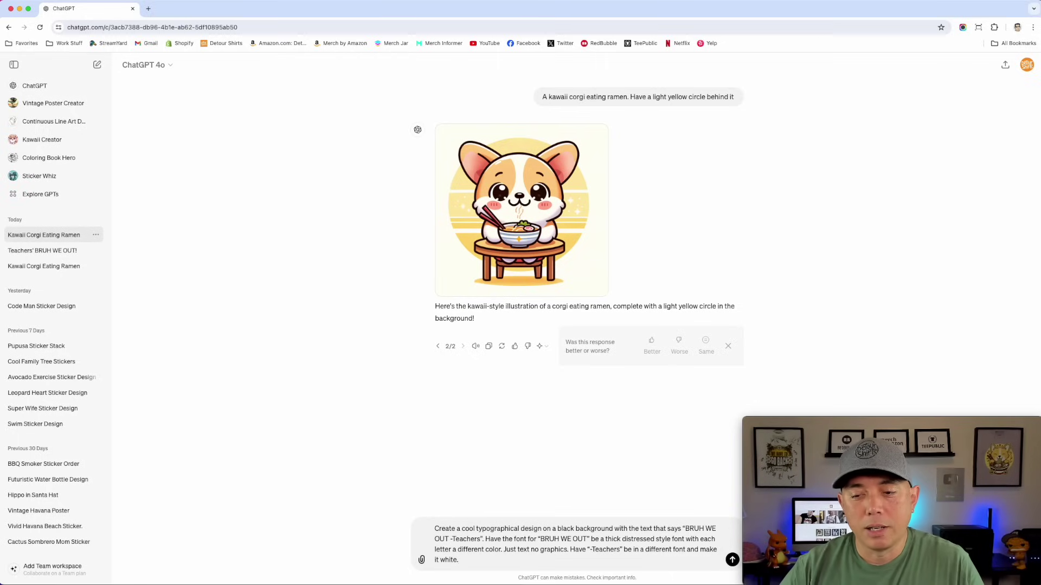
pyautogui.click(731, 559)
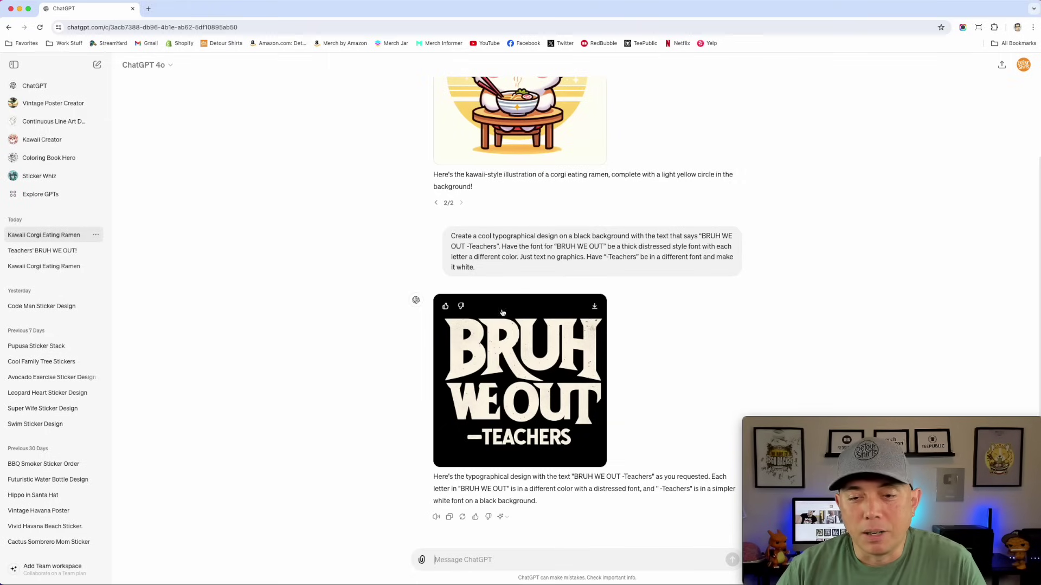
pyautogui.click(556, 393)
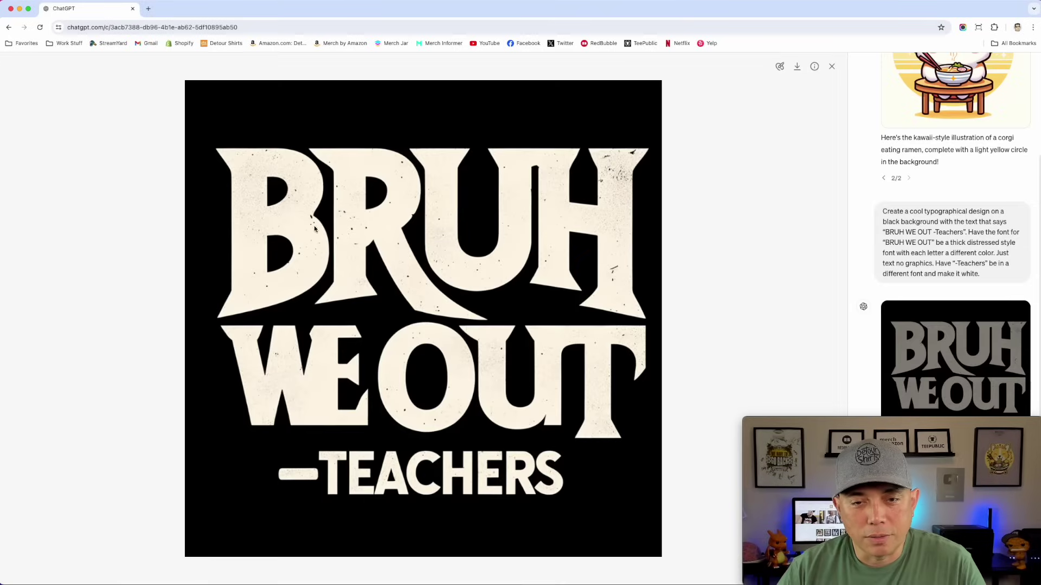
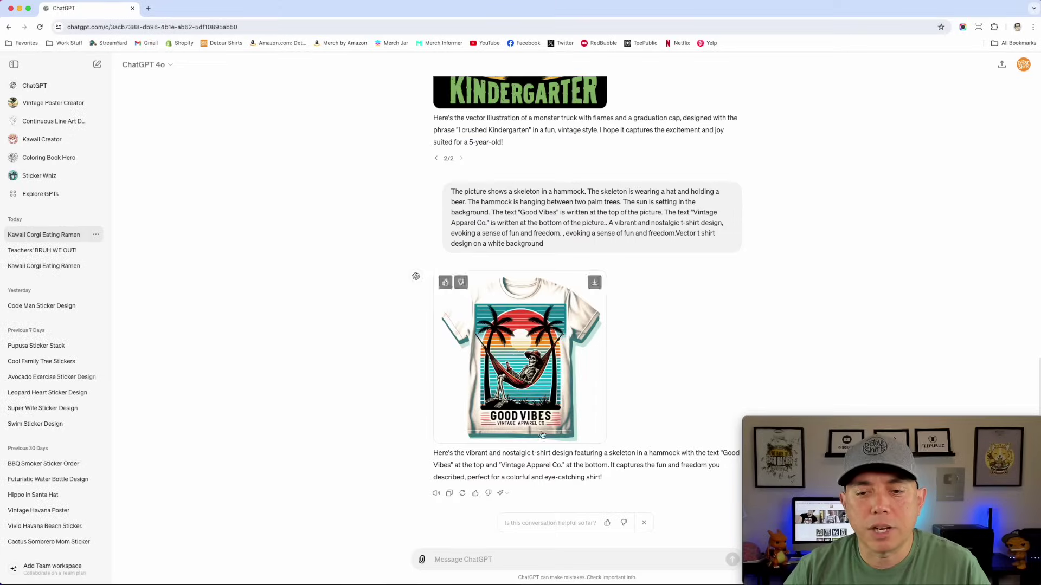
# Regenerate the "Good Vibes" skeleton-in-a-hammock design with GPT-4 and inspect the new version at full size
pyautogui.click(508, 494)
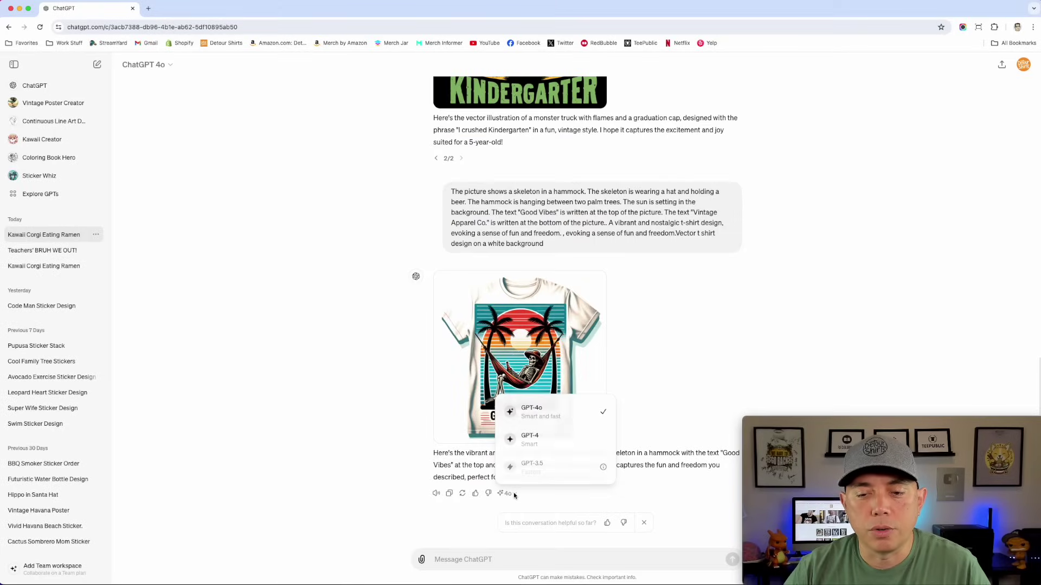
pyautogui.click(532, 441)
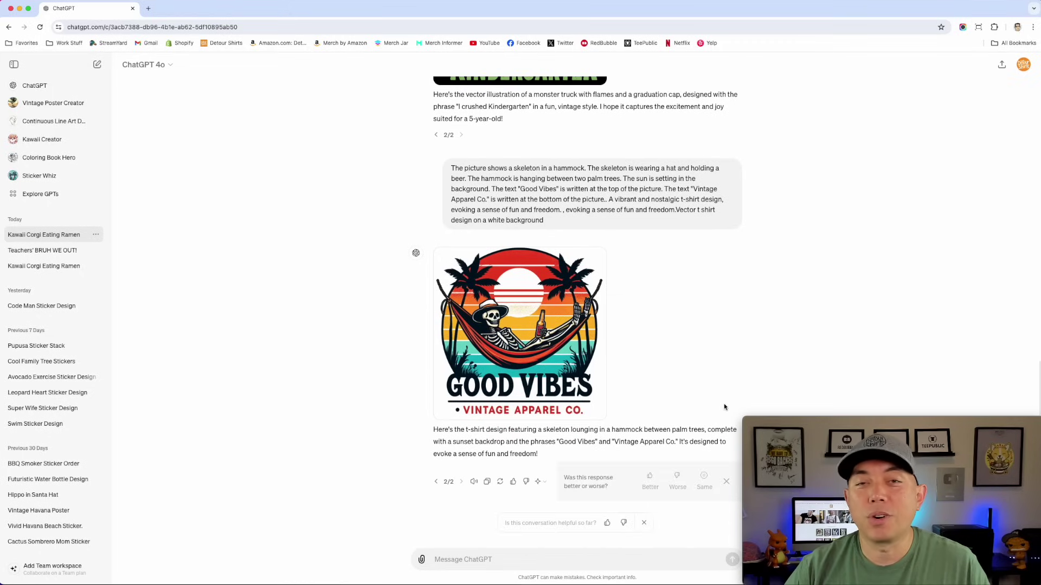
pyautogui.click(544, 301)
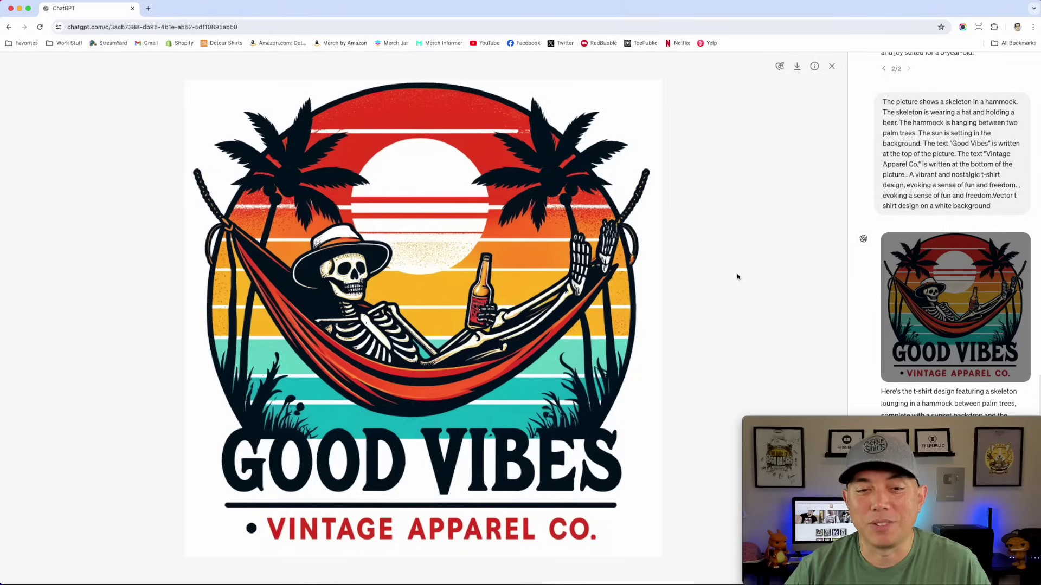
pyautogui.click(831, 68)
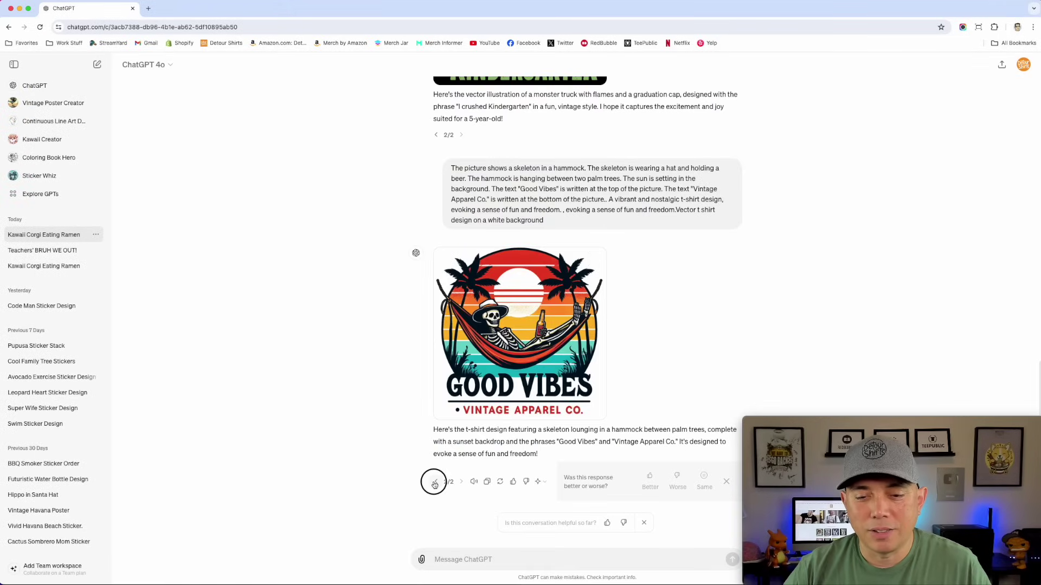
# Compare the skeleton designs by viewing the first response's T-shirt image enlarged and returning to the second response
pyautogui.click(435, 482)
pyautogui.click(485, 286)
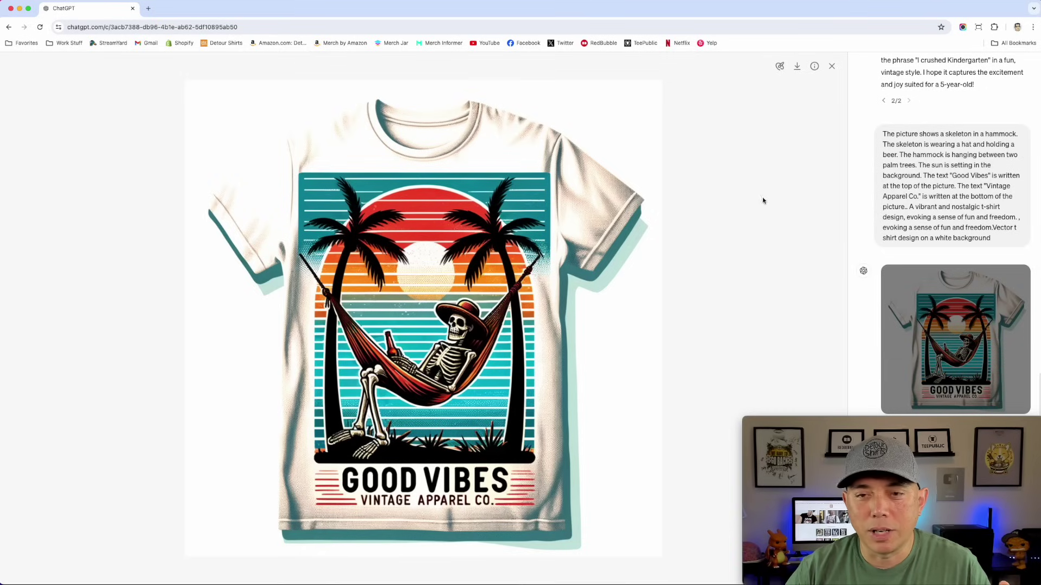
pyautogui.click(832, 65)
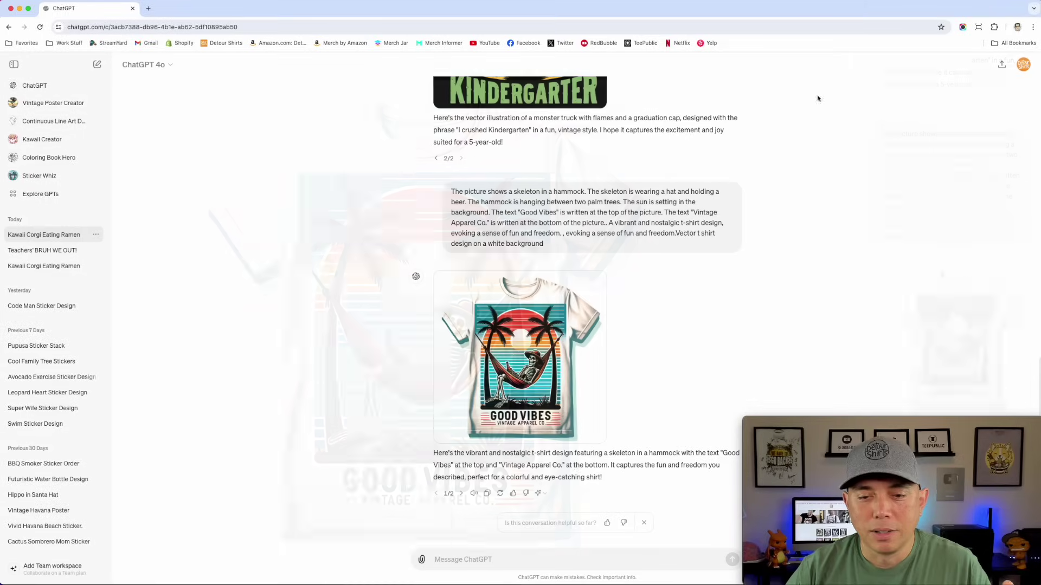
pyautogui.click(461, 493)
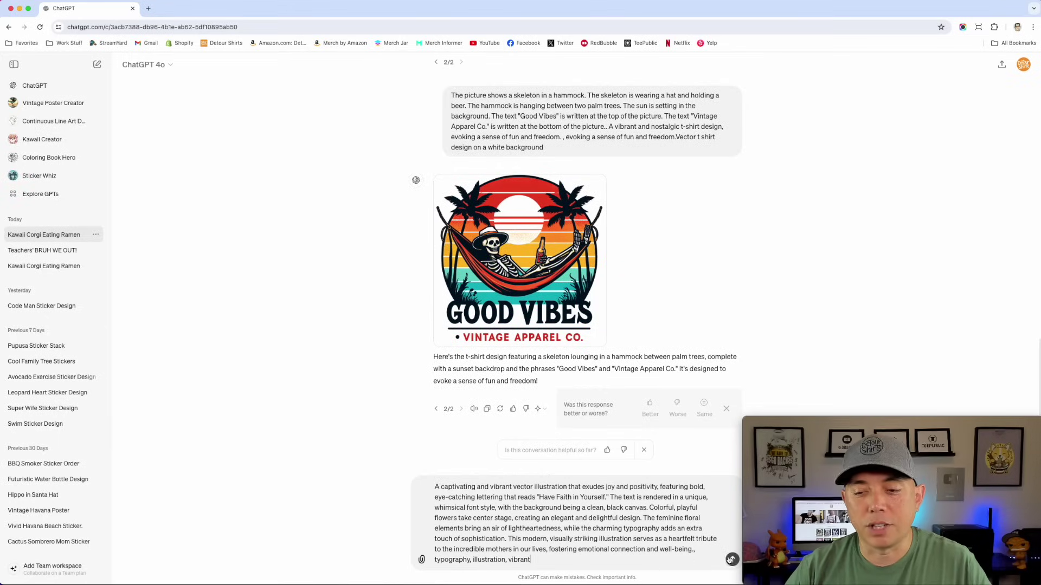
# Submit the prompt for a vibrant floral "Have Faith in Yourself" vector illustration on black and inspect the image at full size
pyautogui.click(732, 559)
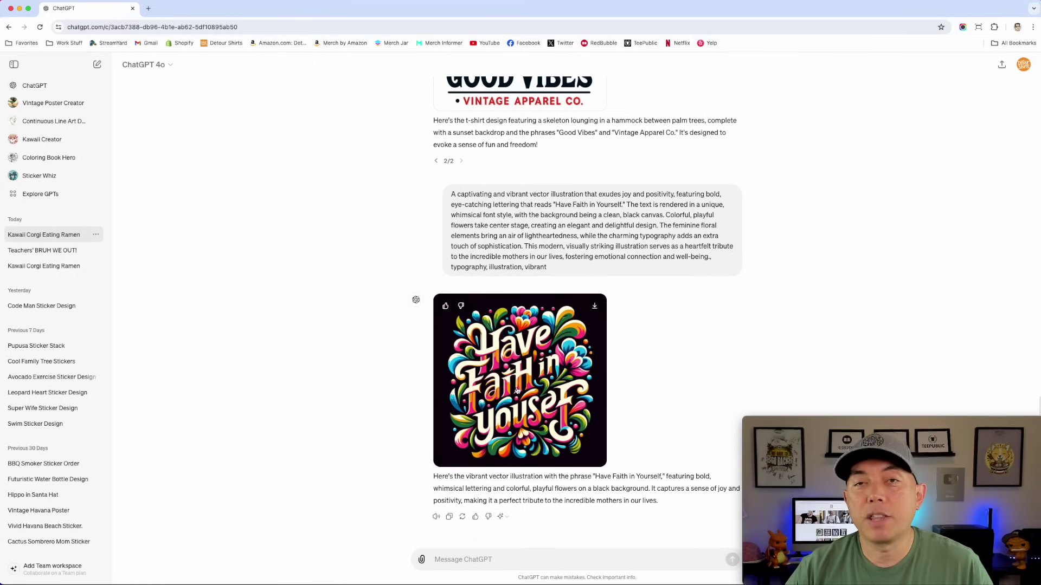
pyautogui.click(503, 404)
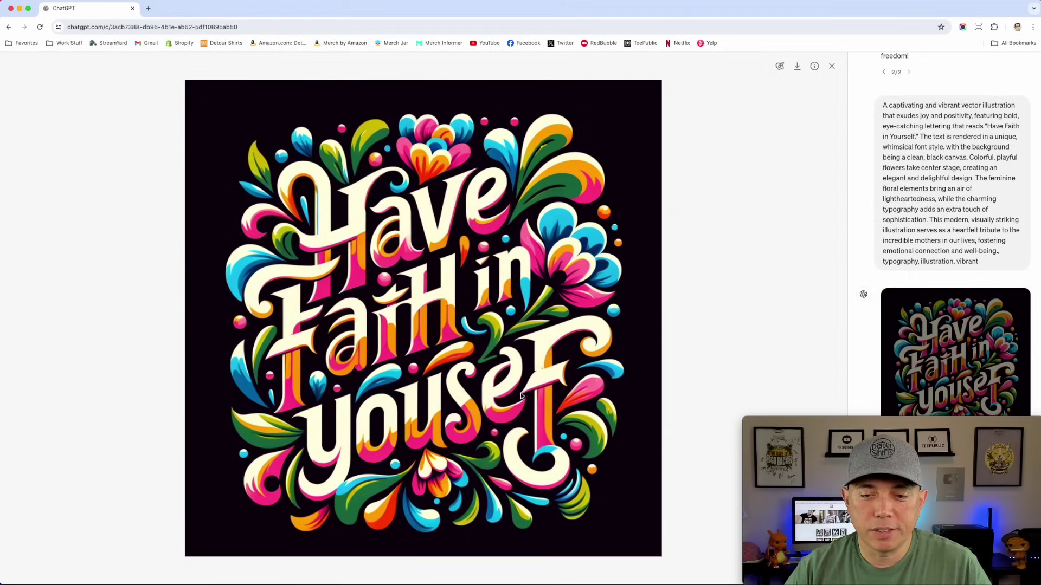
pyautogui.click(833, 66)
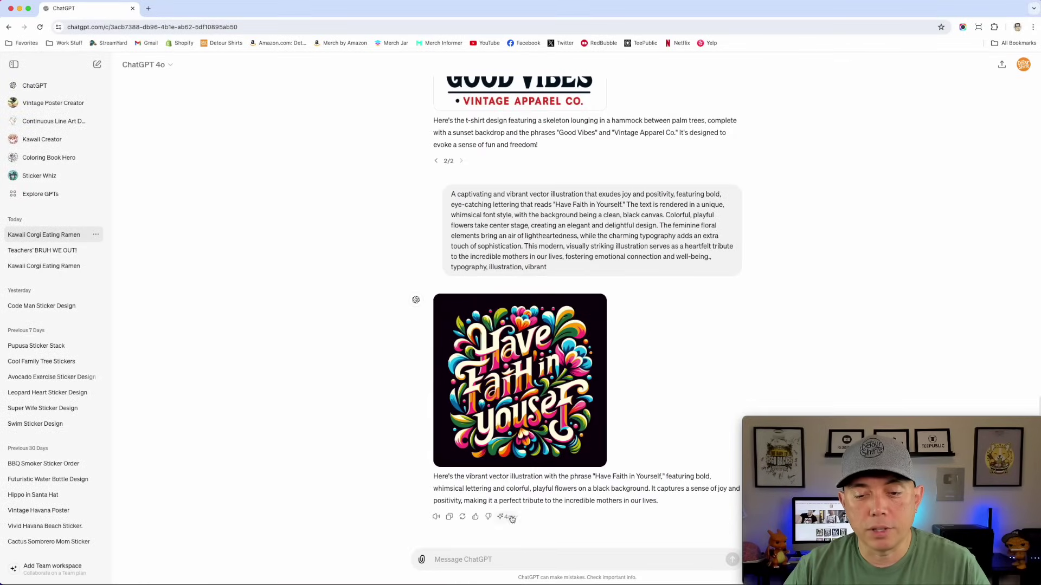
# Regenerate the "Have Faith in Yourself" illustration with GPT-4 and inspect the new version at full size
pyautogui.click(512, 519)
pyautogui.click(533, 466)
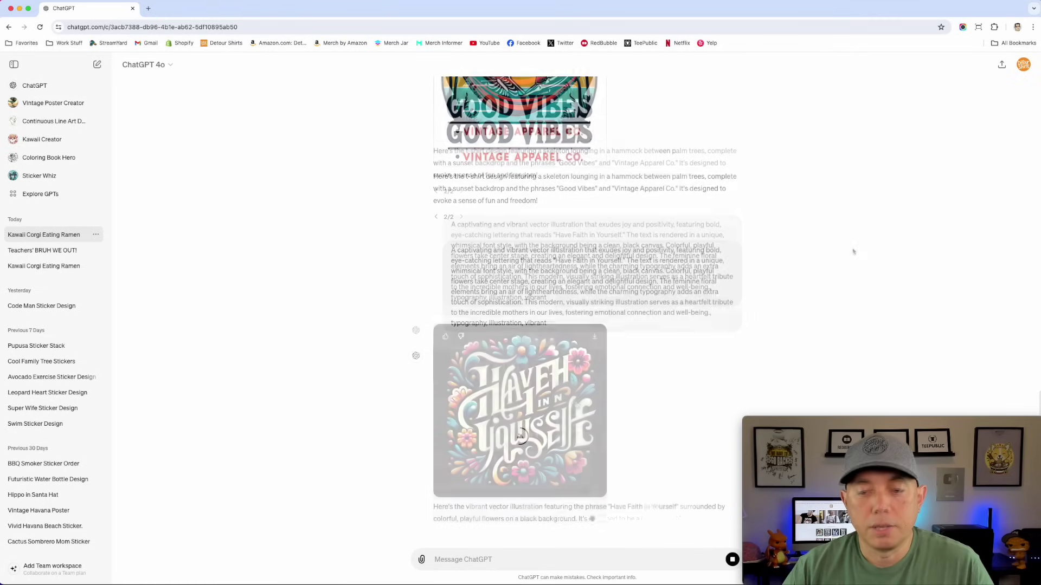
pyautogui.click(566, 398)
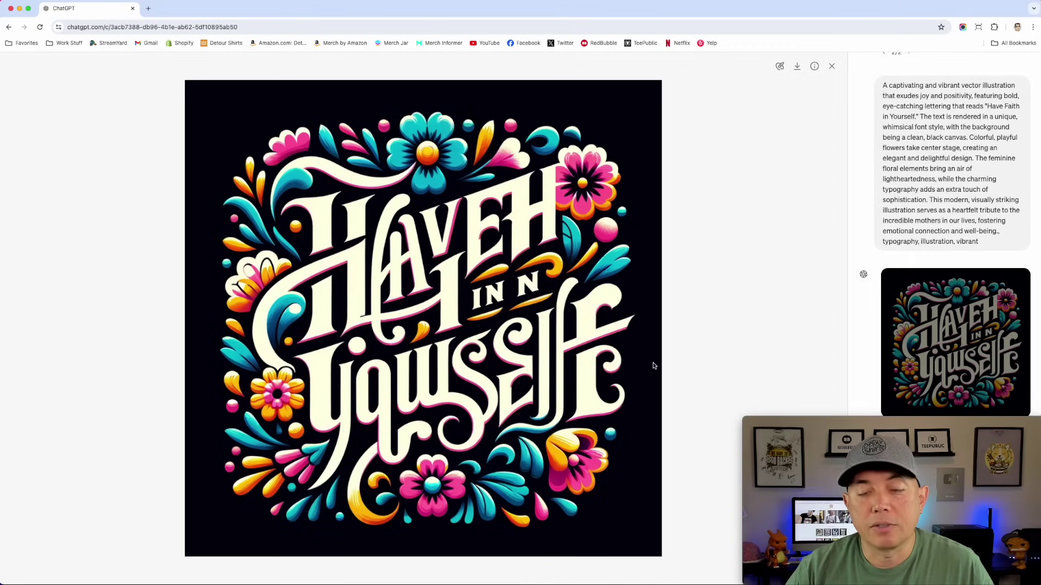
pyautogui.click(831, 66)
pyautogui.scroll(3, 636, 276)
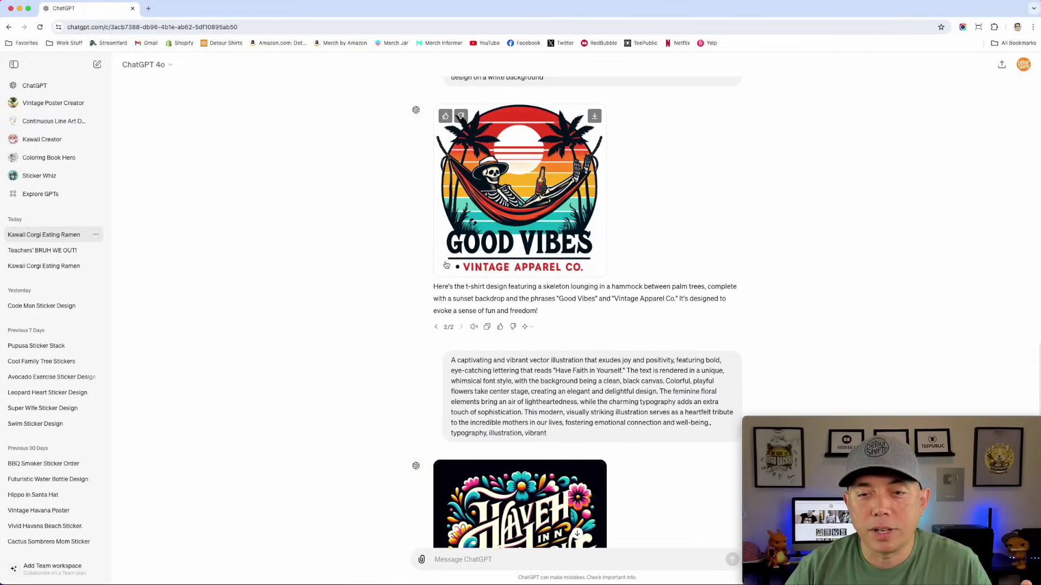
# Compare both "Have Faith in Yourself" illustrations by viewing the second response's image and the first response's image at full size
pyautogui.scroll(-3, 548, 363)
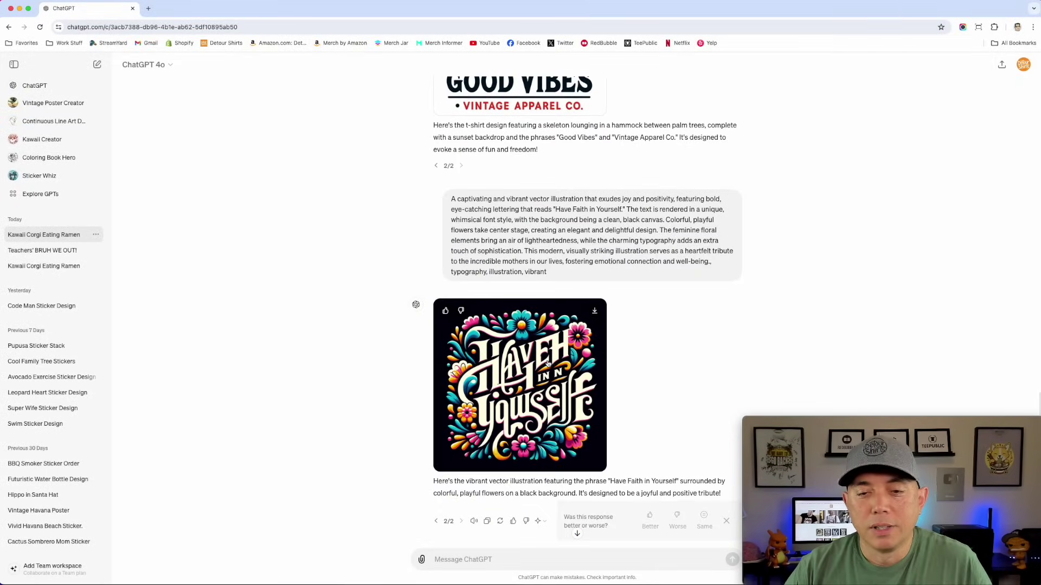
pyautogui.scroll(-1, 548, 363)
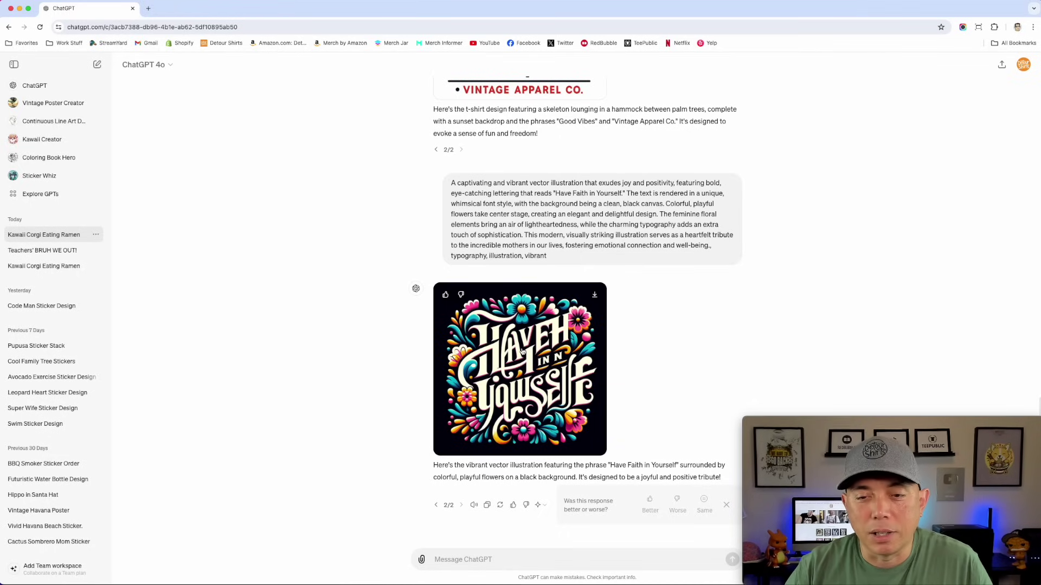
pyautogui.click(552, 364)
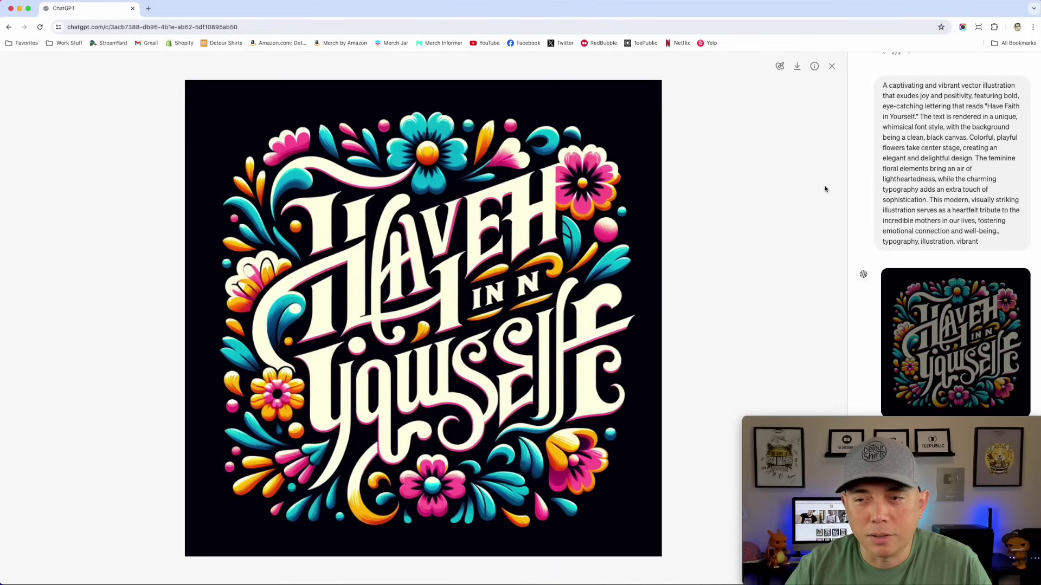
pyautogui.click(831, 66)
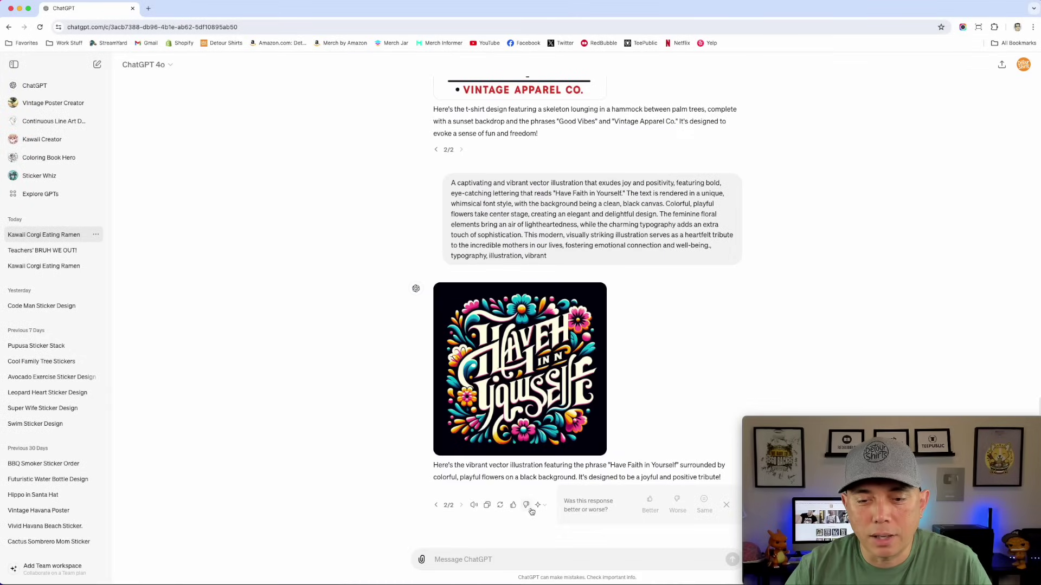
pyautogui.click(436, 505)
pyautogui.click(504, 361)
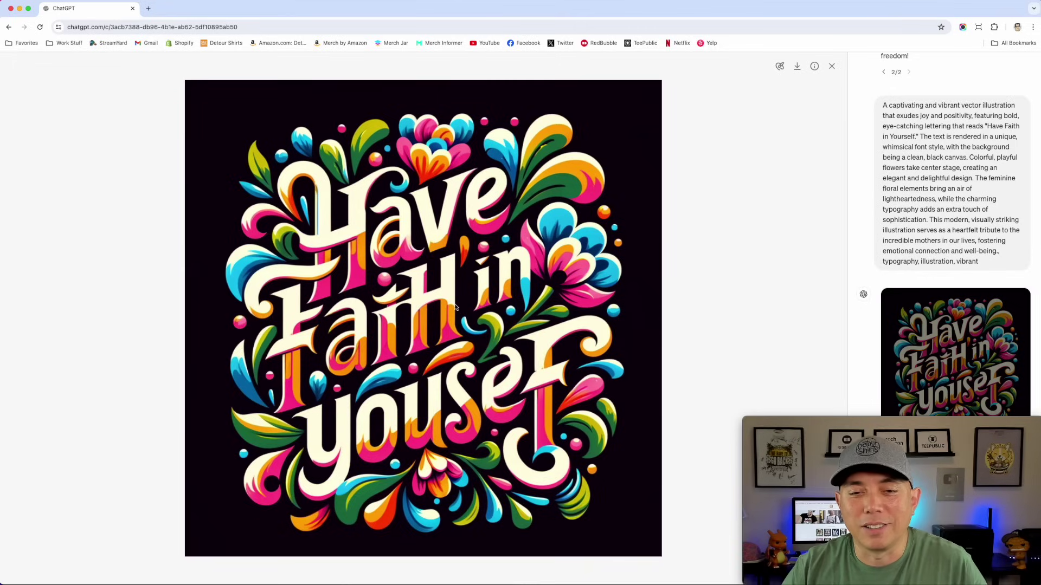
pyautogui.click(832, 66)
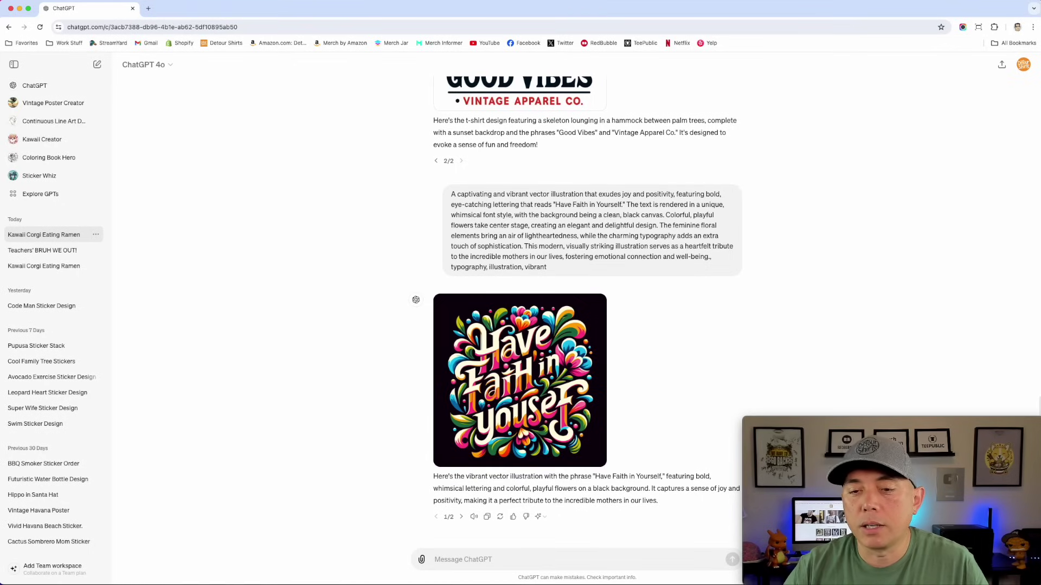
# Attach the corgi-eating-ramen image to a new message and enter the prompt "Make something like this but with a cat"
pyautogui.moveTo(560, 501); pyautogui.dragTo(478, 556)
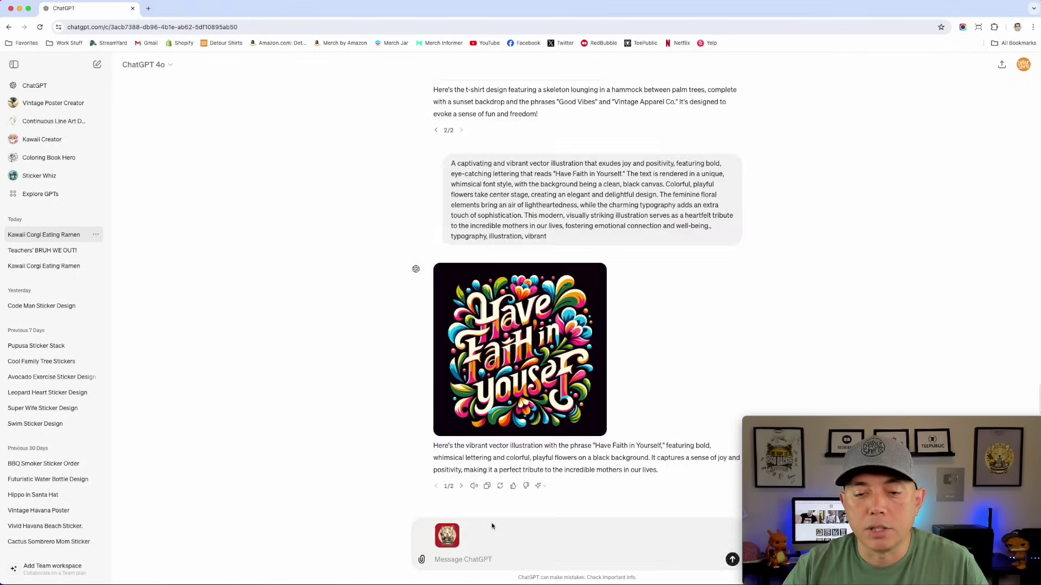
pyautogui.moveTo(456, 544)
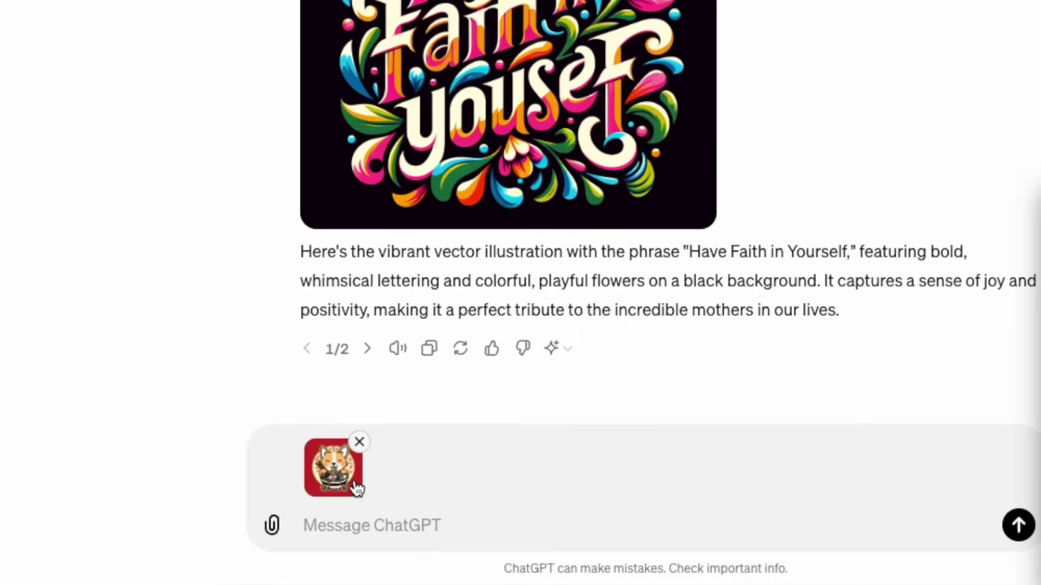
pyautogui.click(377, 530)
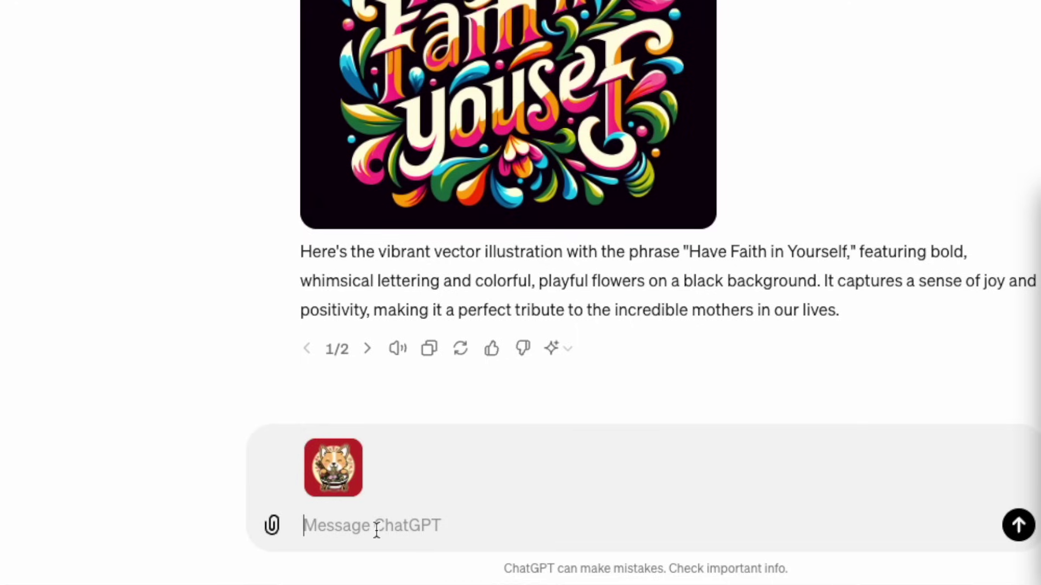
pyautogui.write('Make something like this but with a cat')
# Reword the prompt to "Make a design like this but with a black cat", submit it and inspect the generated image
pyautogui.moveTo(325, 451)
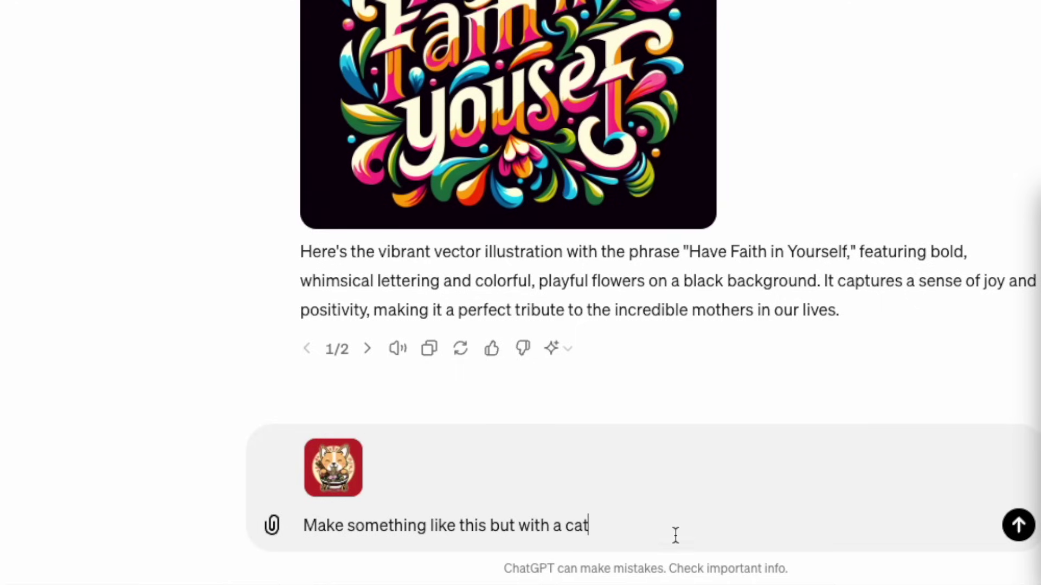
pyautogui.click(566, 524)
pyautogui.write('black')
pyautogui.moveTo(426, 525); pyautogui.dragTo(346, 526)
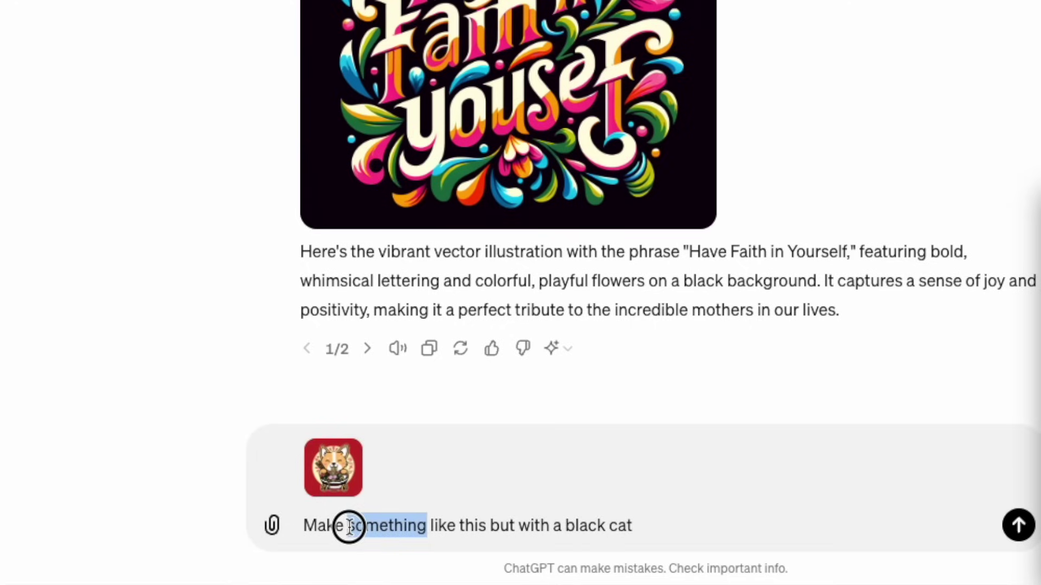
pyautogui.write('a design')
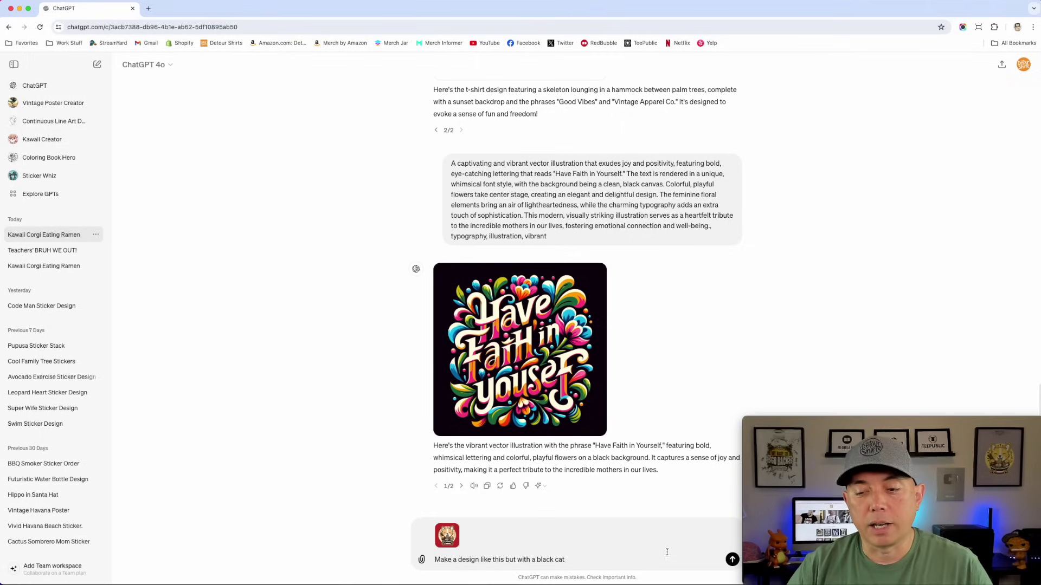
pyautogui.click(732, 560)
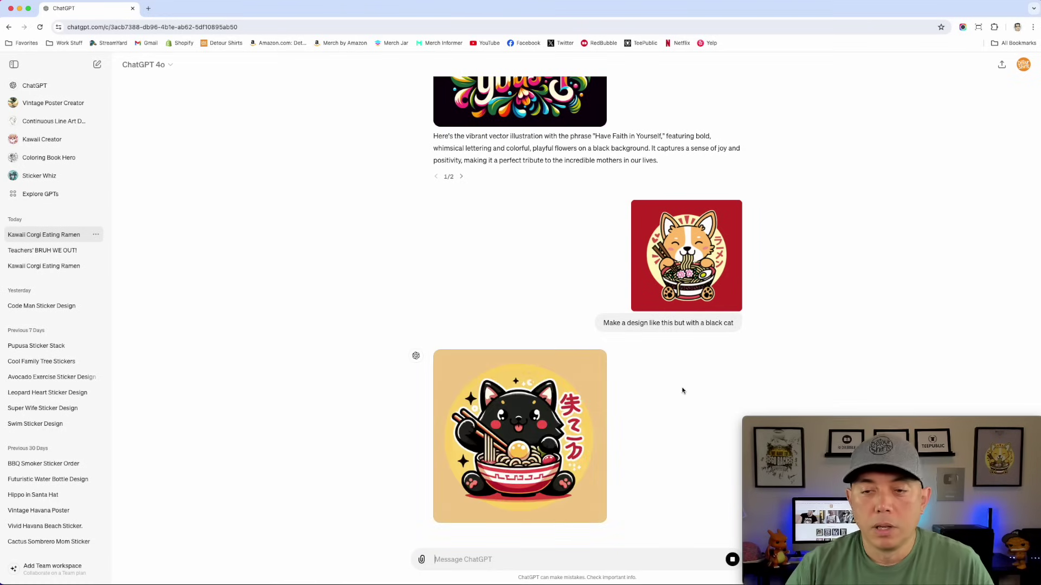
pyautogui.click(537, 406)
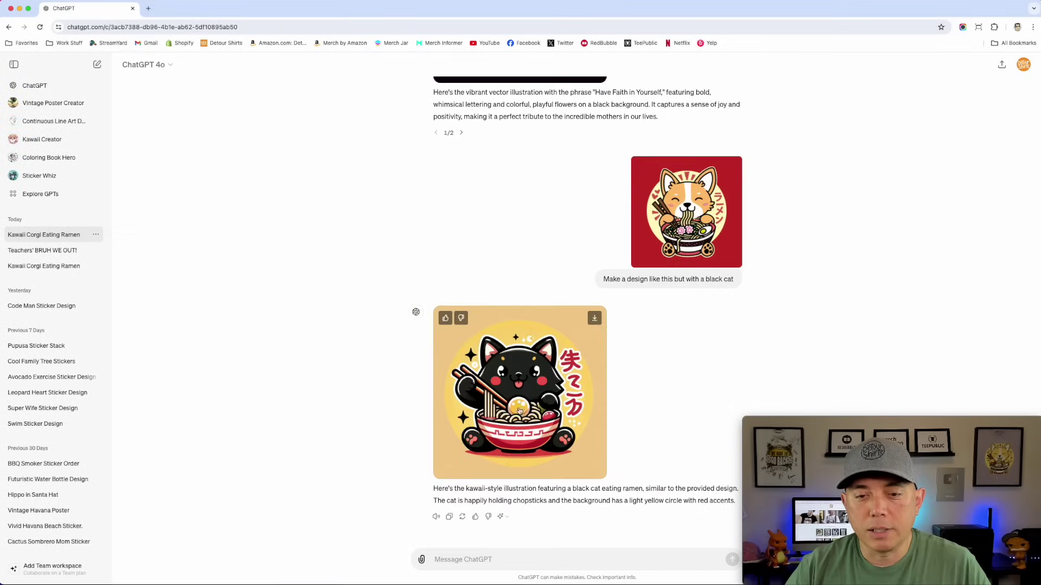
# Regenerate the black cat ramen design with GPT-4, inspect it at full size and return to the first response
pyautogui.click(507, 517)
pyautogui.click(530, 465)
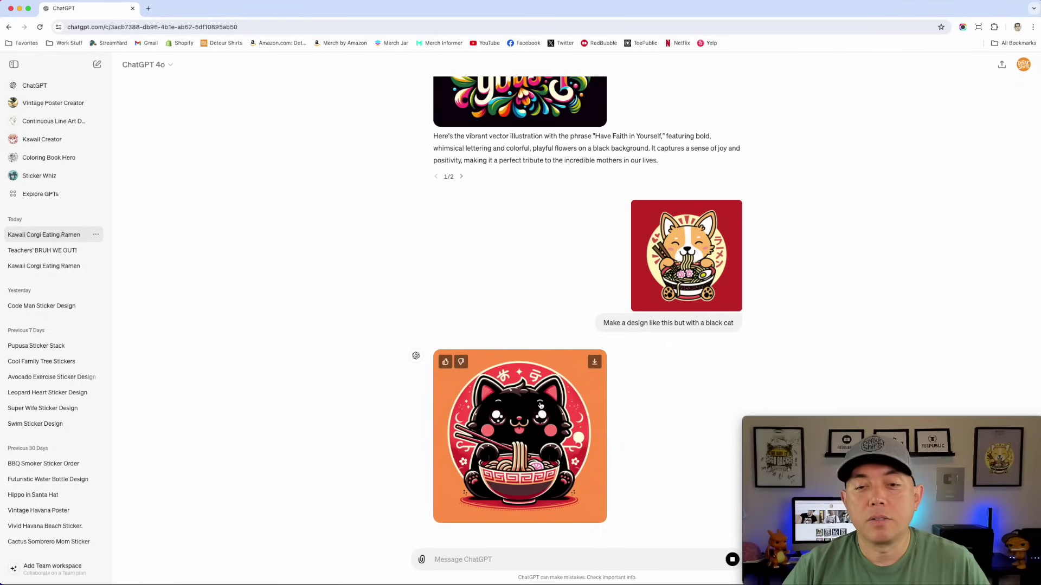
pyautogui.click(540, 406)
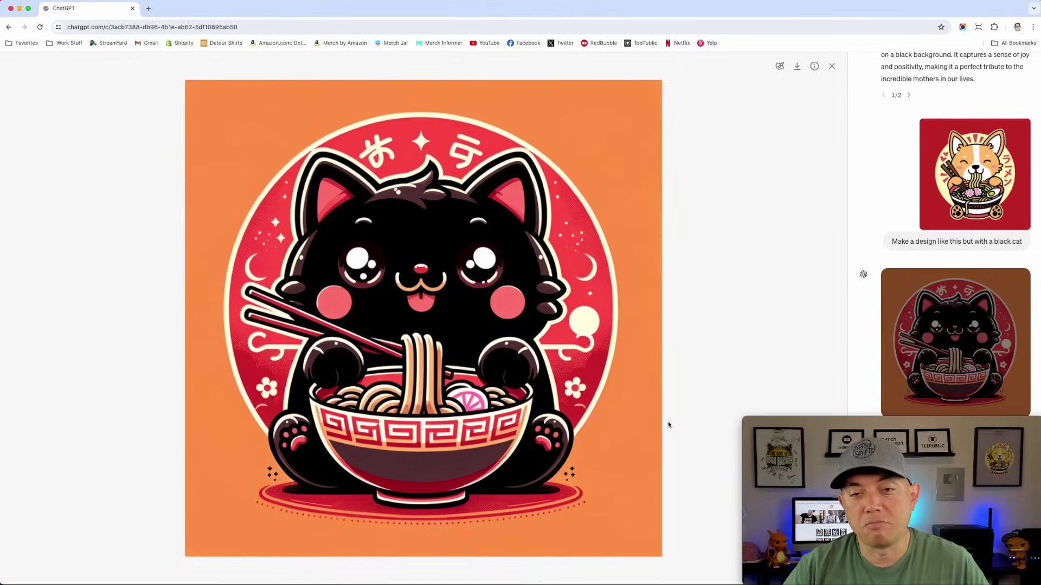
pyautogui.click(832, 66)
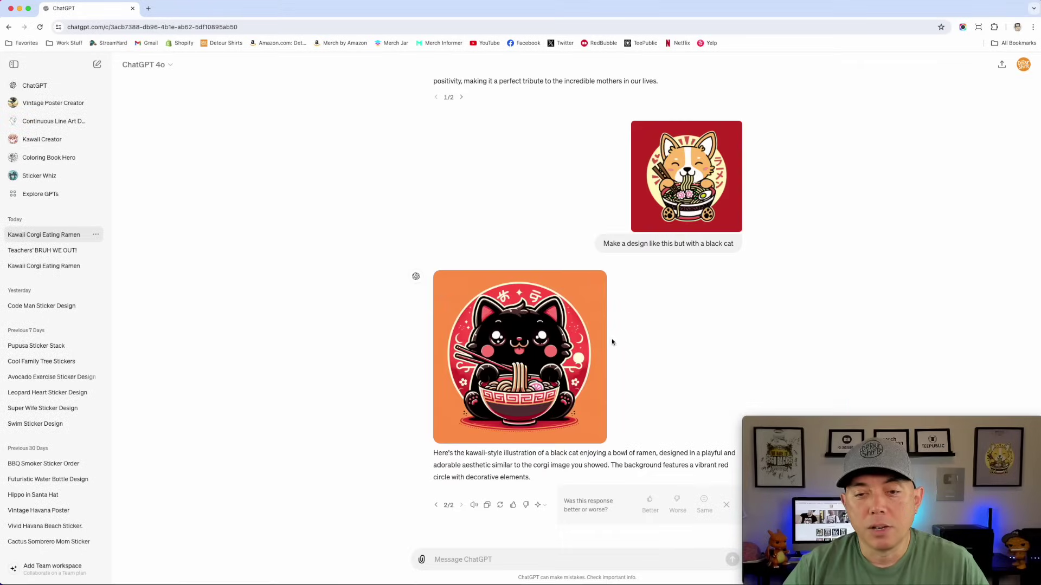
pyautogui.click(436, 505)
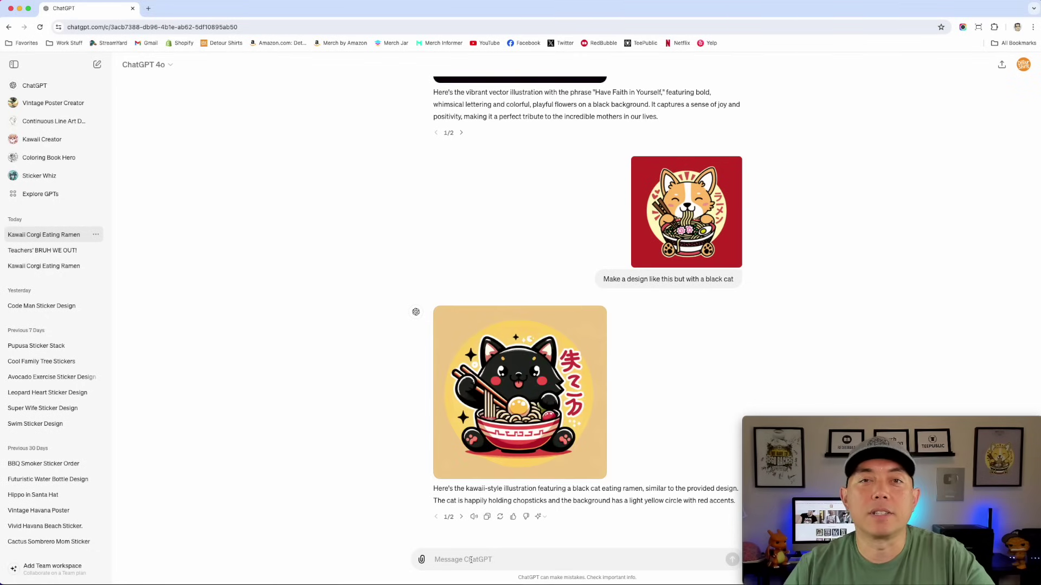
# Submit the prompt "a cartoon cat wearing glasses" and inspect the generated image at full size
pyautogui.click(470, 560)
pyautogui.write('Ca')
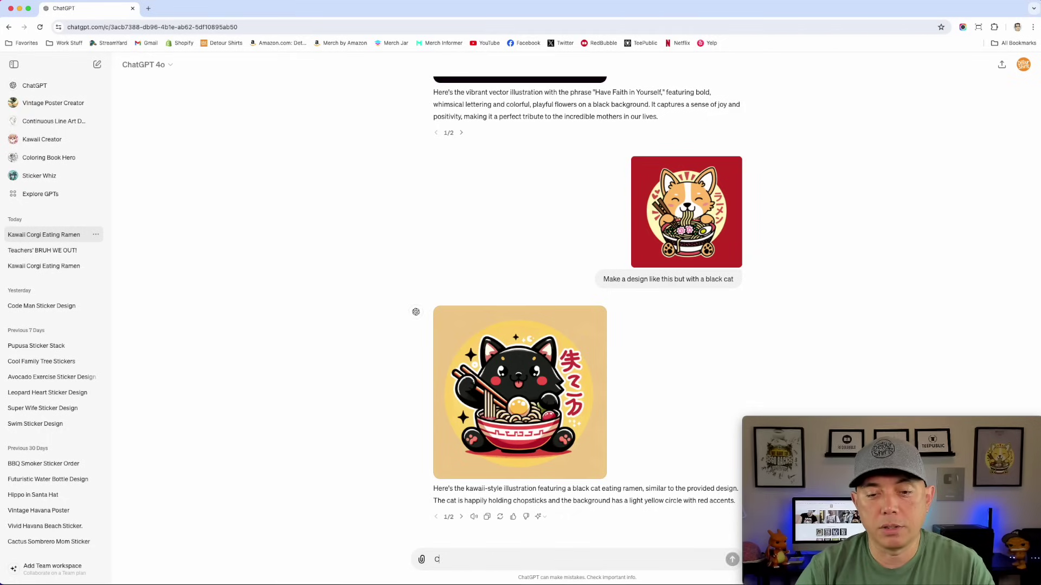
pyautogui.press('BackSpace')
pyautogui.press('BackSpace')
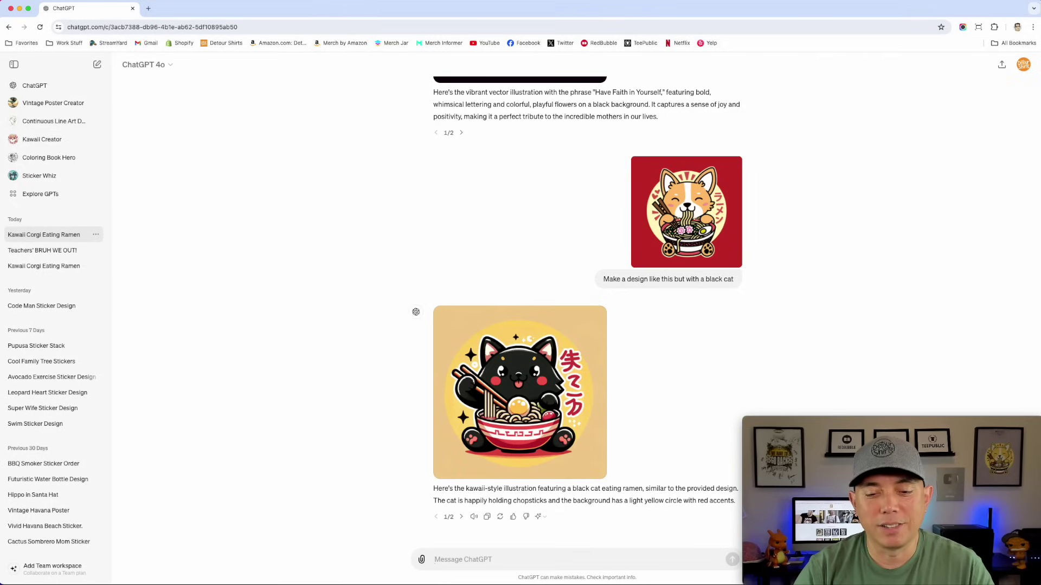
pyautogui.write('a cart')
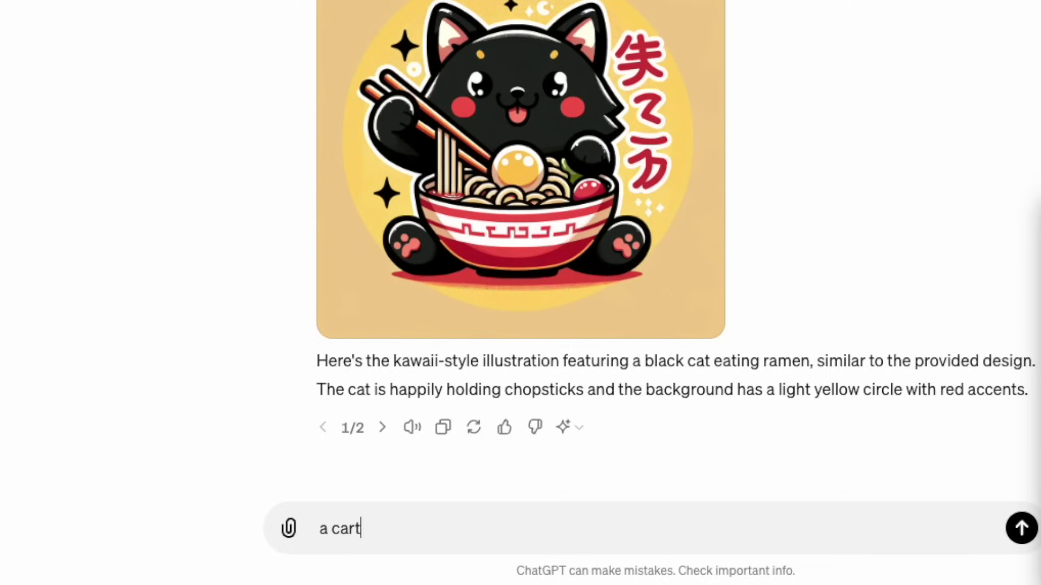
pyautogui.write('oon ca')
pyautogui.write('t wearing glasses')
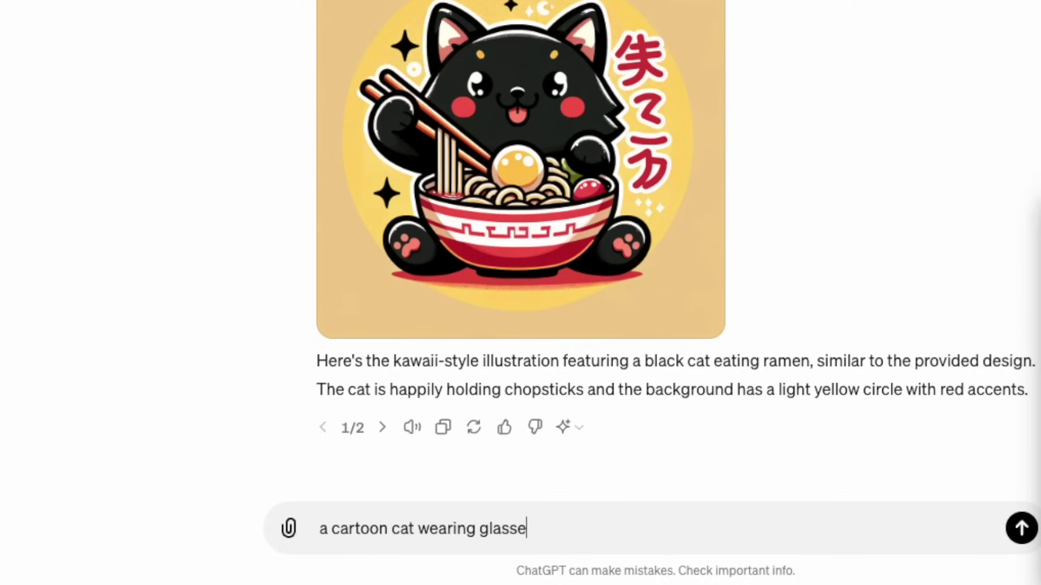
pyautogui.press('Return')
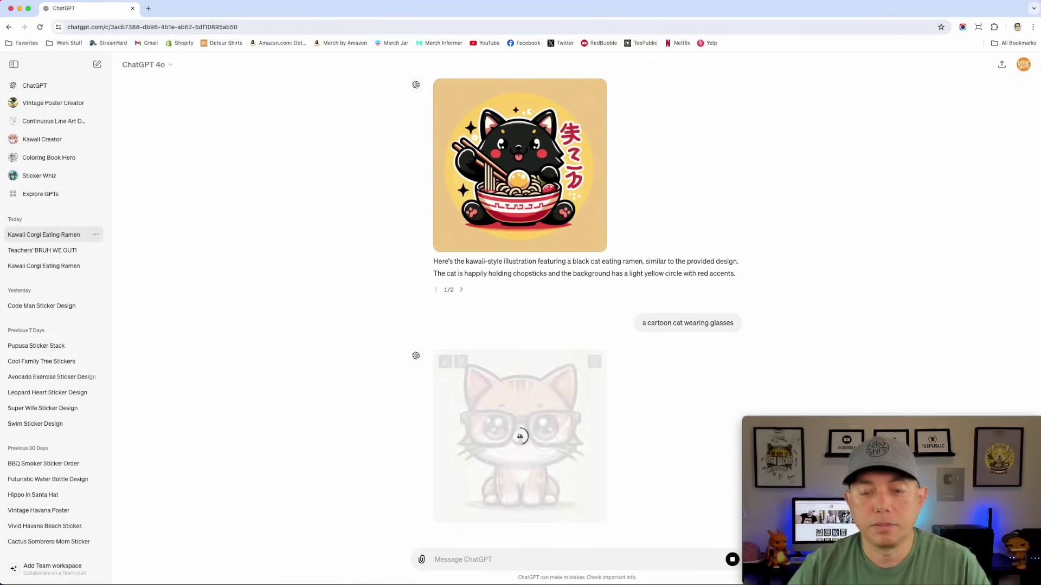
pyautogui.click(520, 435)
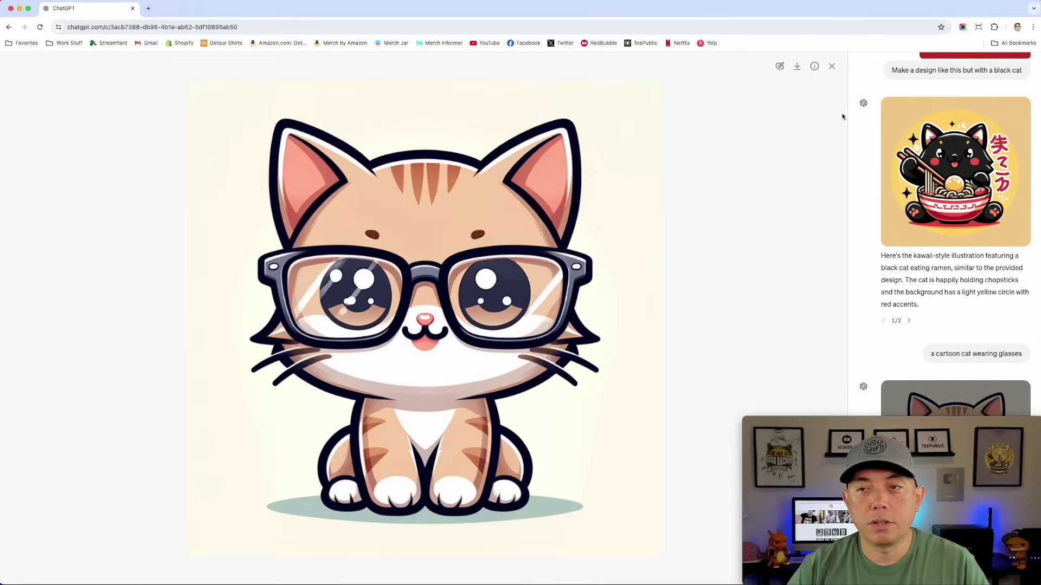
pyautogui.click(833, 67)
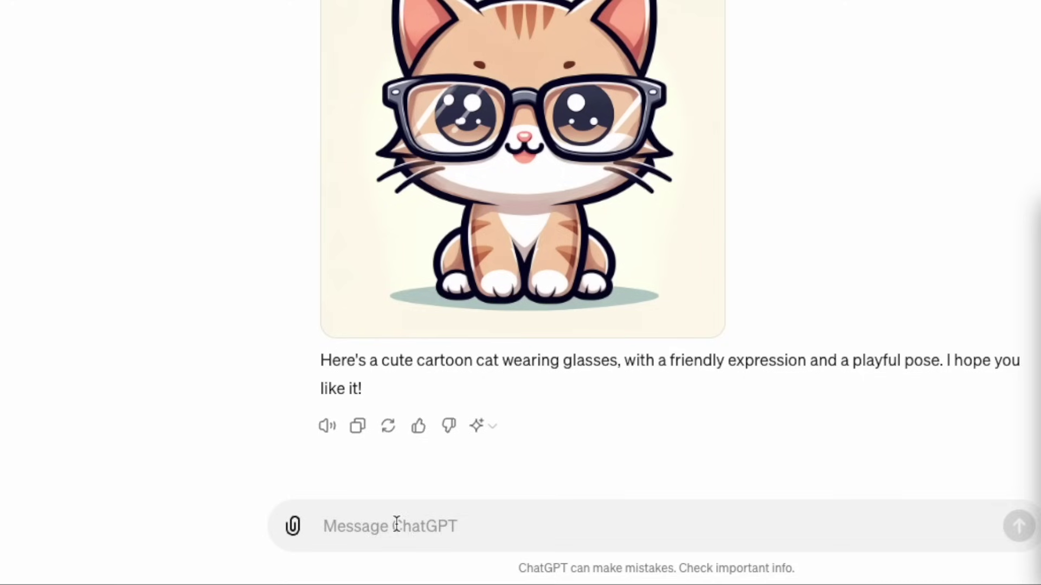
# Submit the prompt "Keep the cat the same, the same style, but remove the glasses" and compare the result with the original cat
pyautogui.write('Keep the cat the same but remove the glasses')
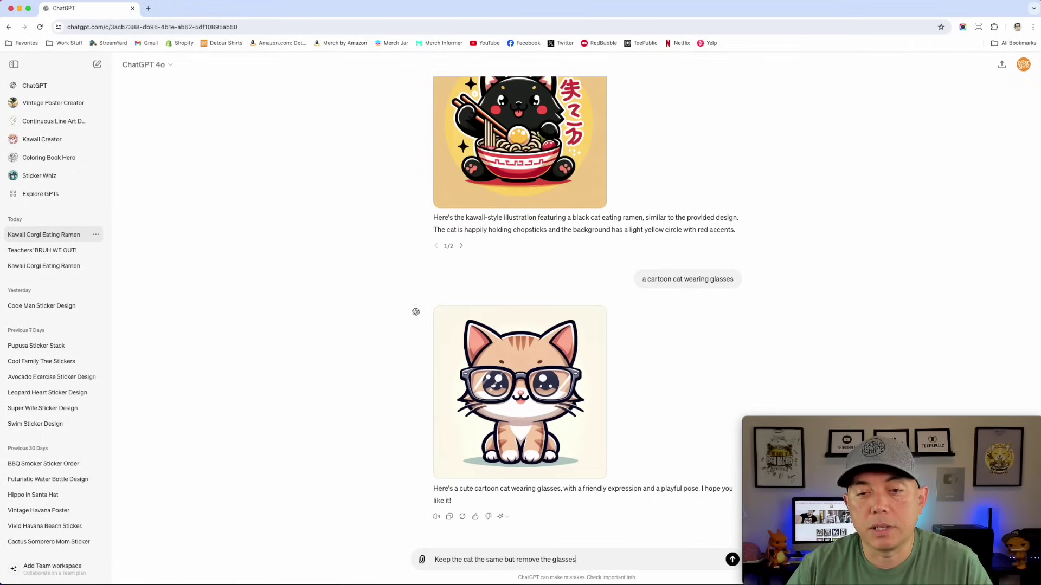
pyautogui.click(502, 560)
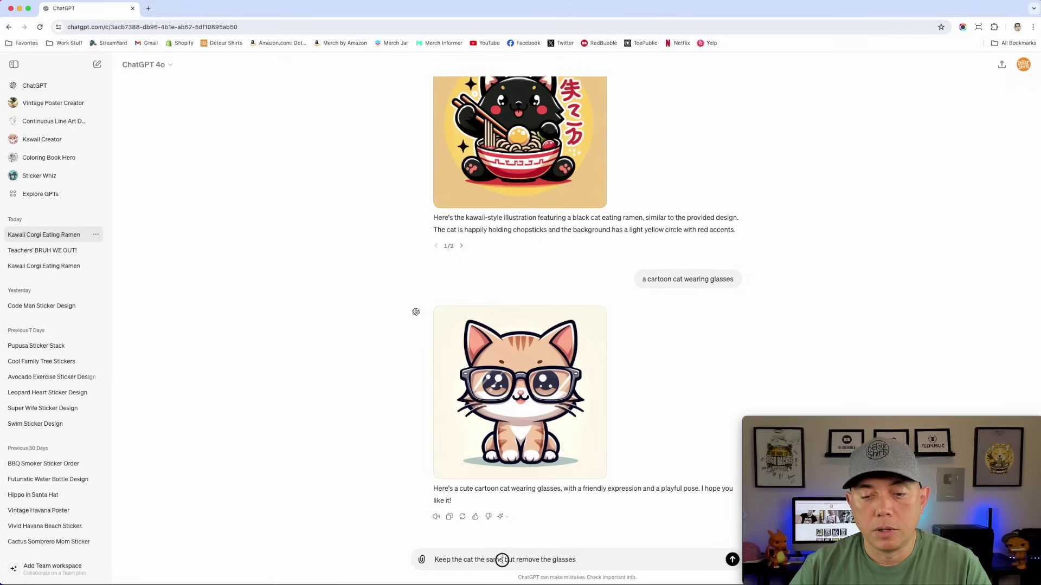
pyautogui.write(', the same style,')
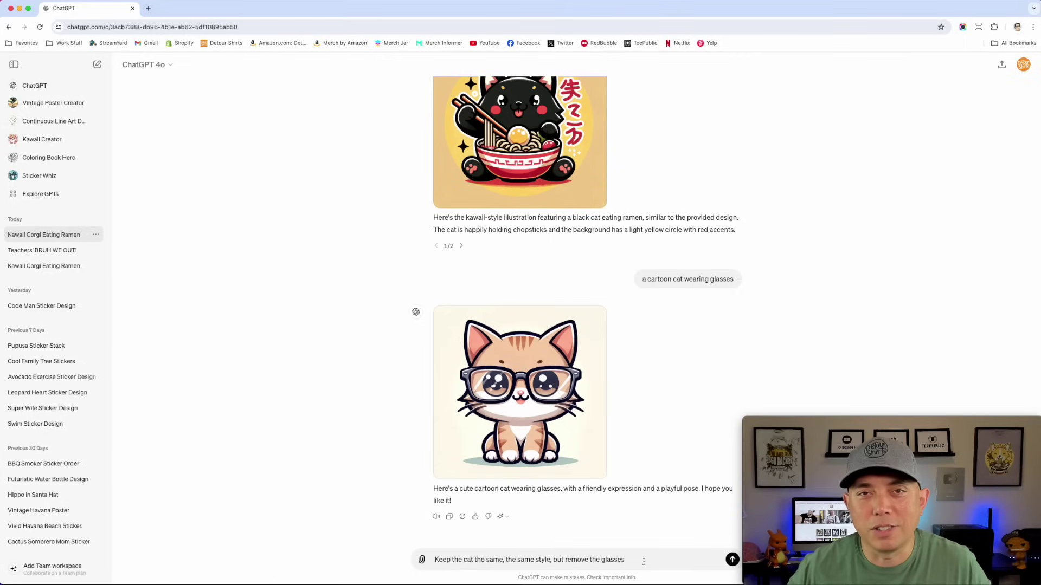
pyautogui.click(732, 561)
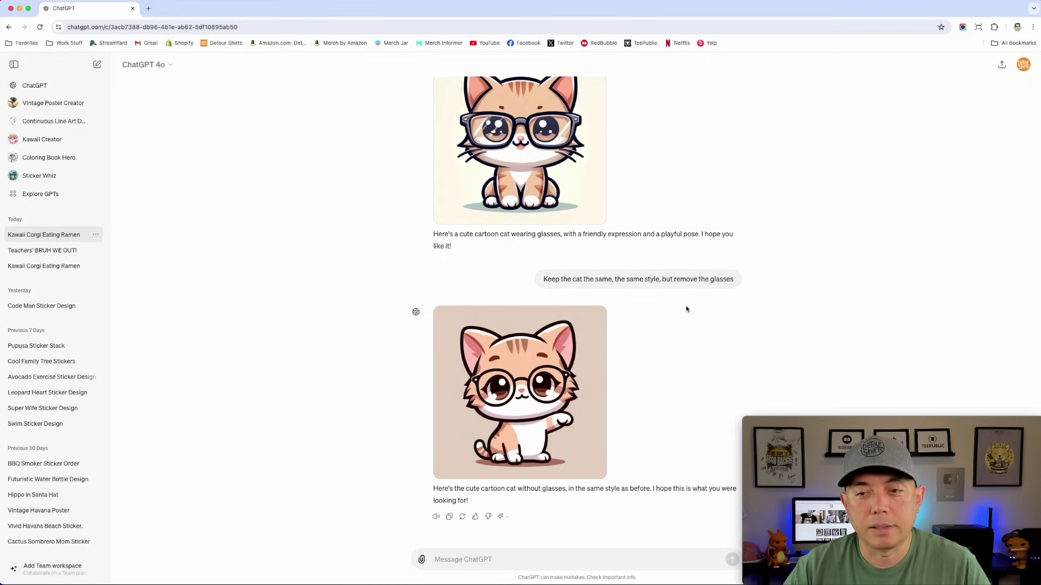
pyautogui.scroll(1, 656, 358)
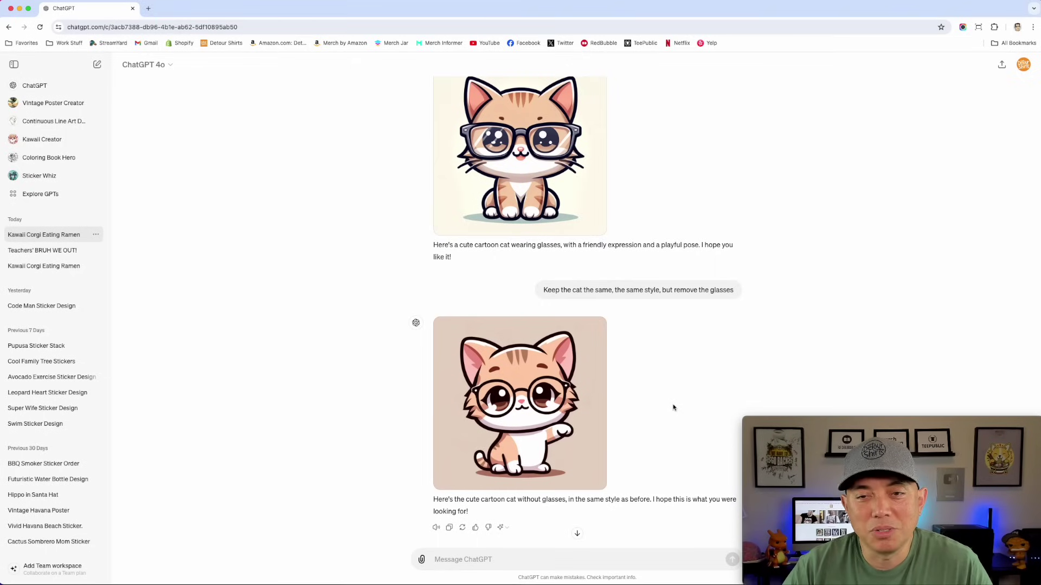
pyautogui.scroll(-1, 673, 408)
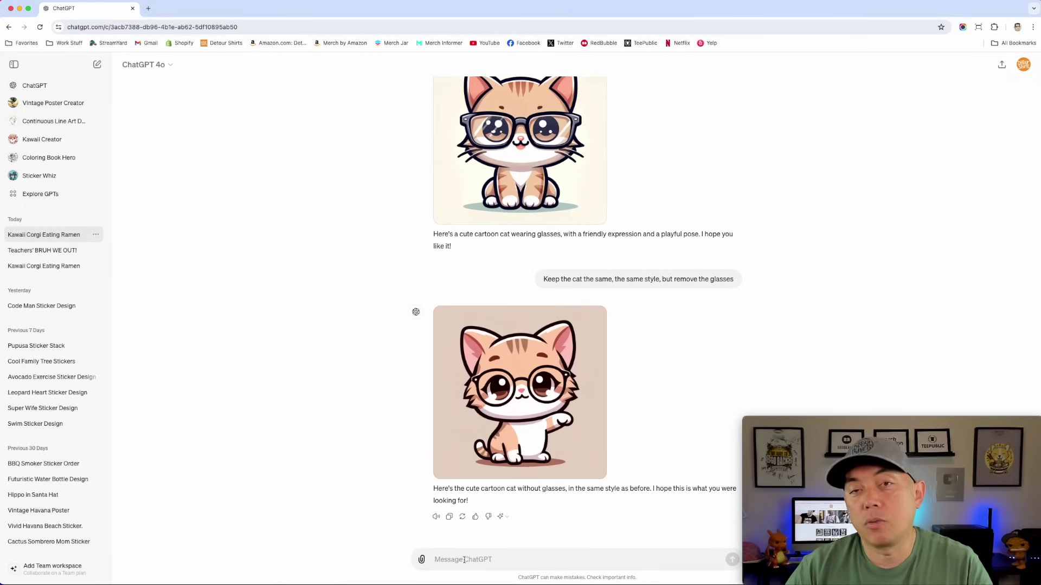
# Switch the conversation to GPT-4, submit the prompt "A cartoon cat wearing glasses" and compare its image with the earlier cats
pyautogui.click(169, 65)
pyautogui.click(160, 130)
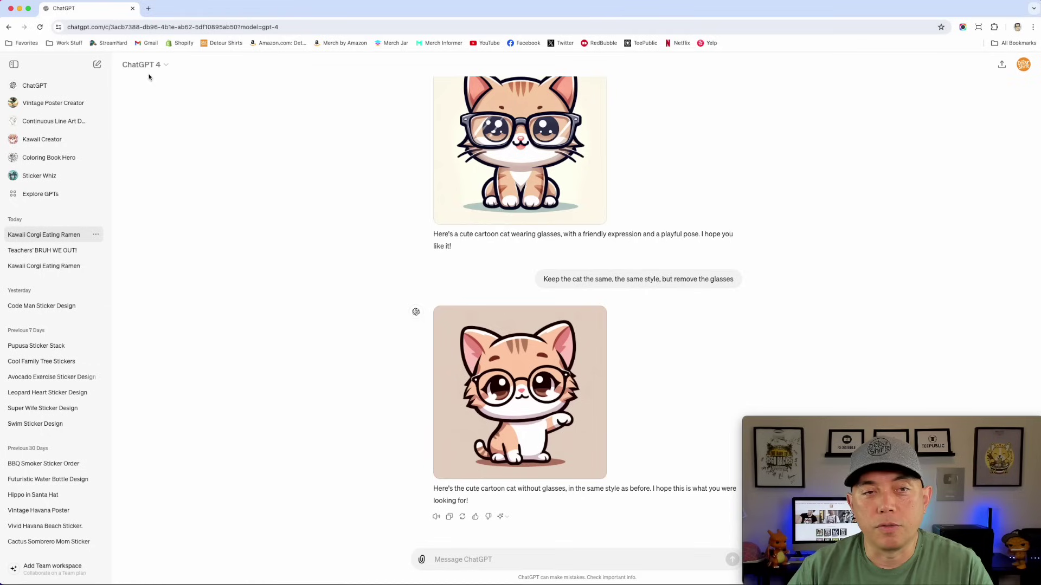
pyautogui.write('A cartoon cat wearing glasses')
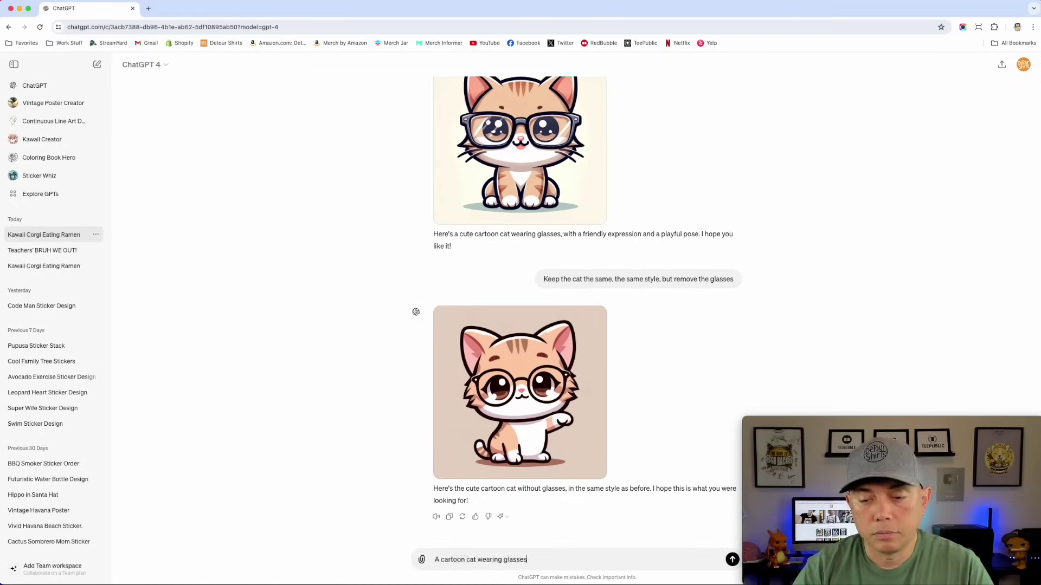
pyautogui.press('Return')
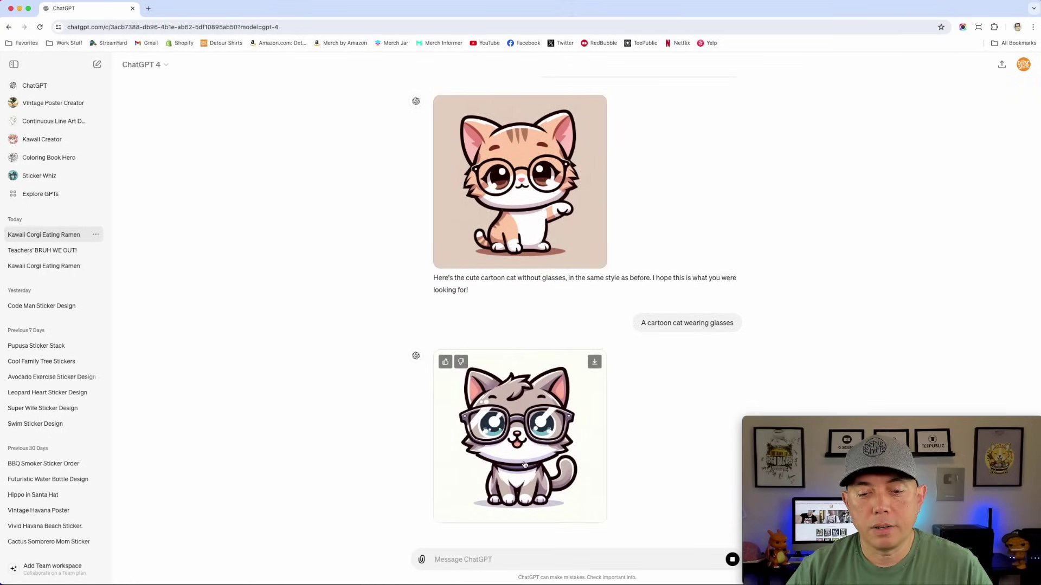
pyautogui.scroll(3, 433, 279)
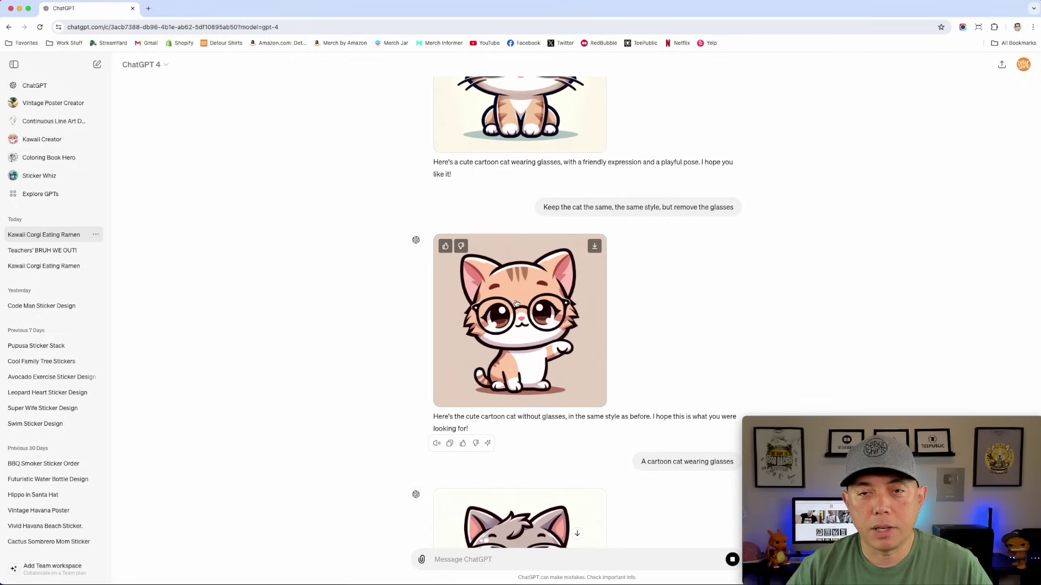
# Reuse the earlier prompt "Keep the cat the same, the same style, but remove the glasses" for the gray cat and submit it
pyautogui.moveTo(542, 207); pyautogui.dragTo(736, 212)
pyautogui.press('super+c')
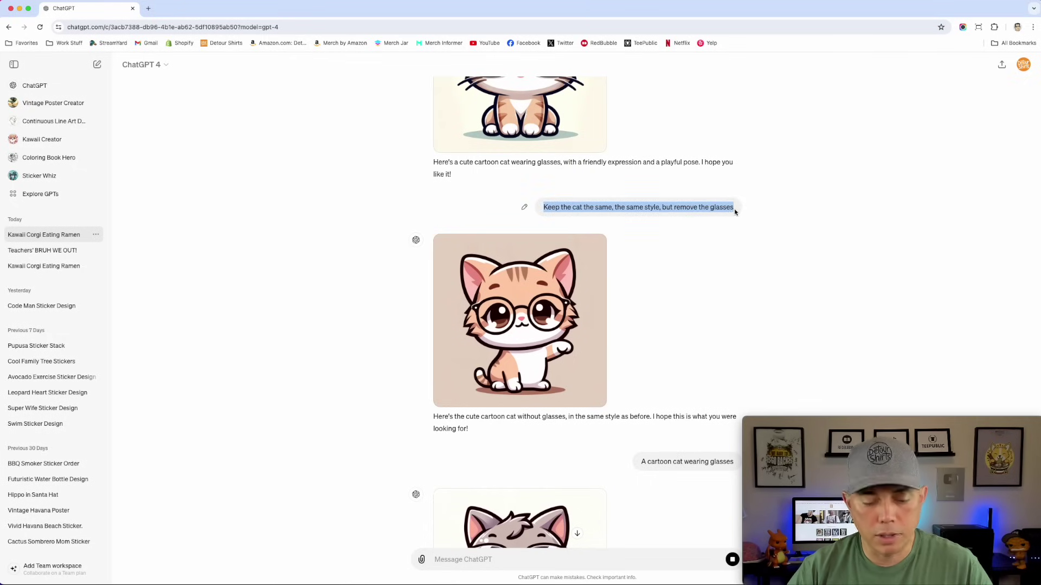
pyautogui.scroll(-3, 677, 385)
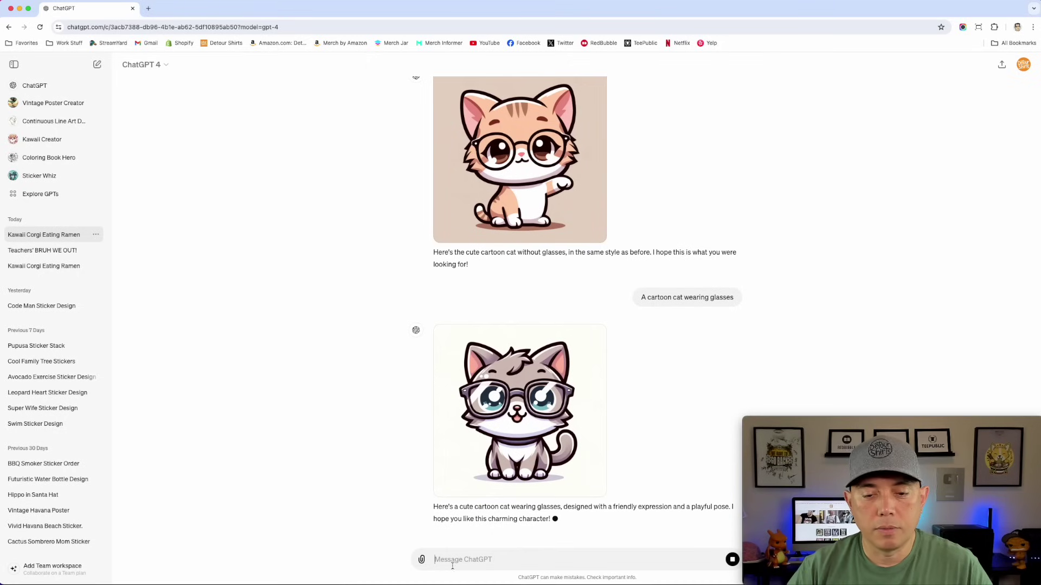
pyautogui.press('super+v')
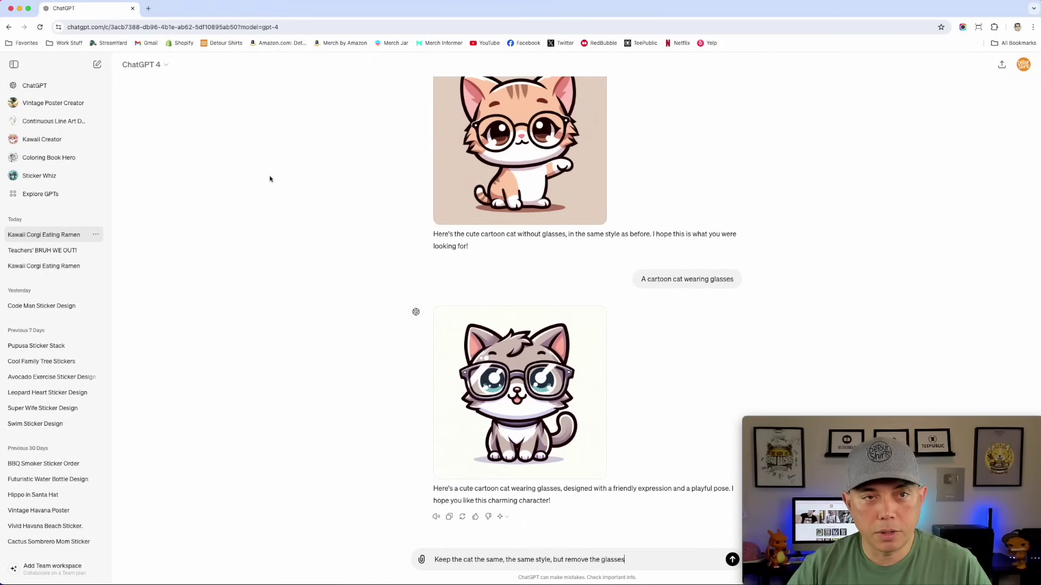
pyautogui.press('Return')
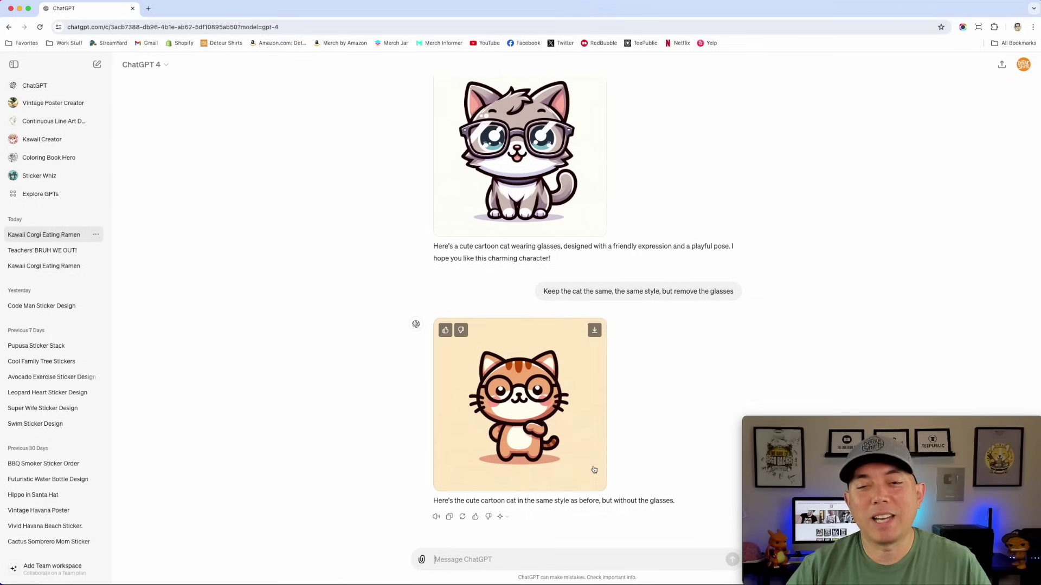
# Switch the conversation to GPT-4o and open the first cartoon cat with glasses at full size
pyautogui.scroll(3, 595, 466)
pyautogui.scroll(10, 594, 469)
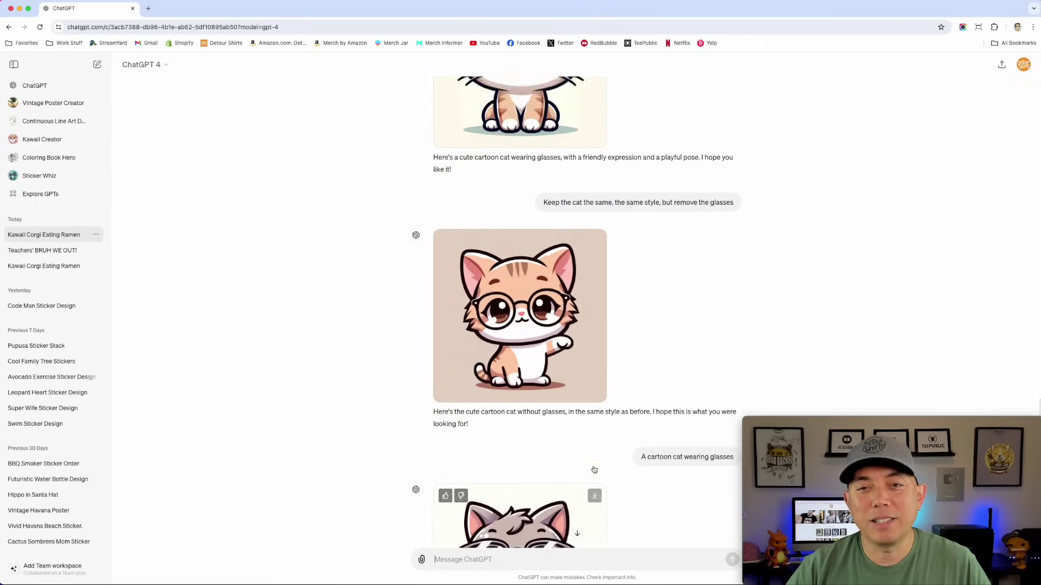
pyautogui.moveTo(538, 232)
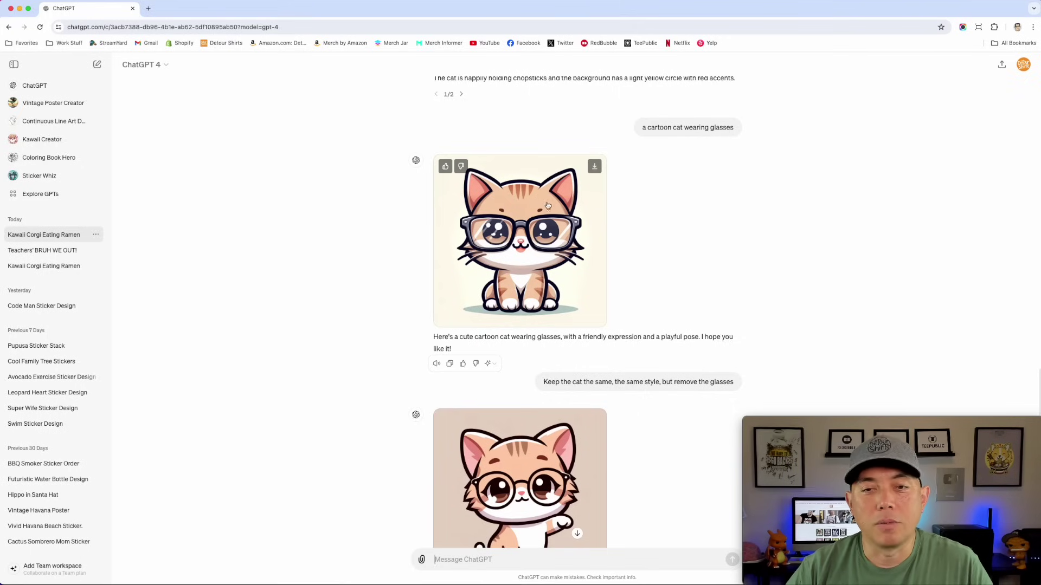
pyautogui.click(165, 65)
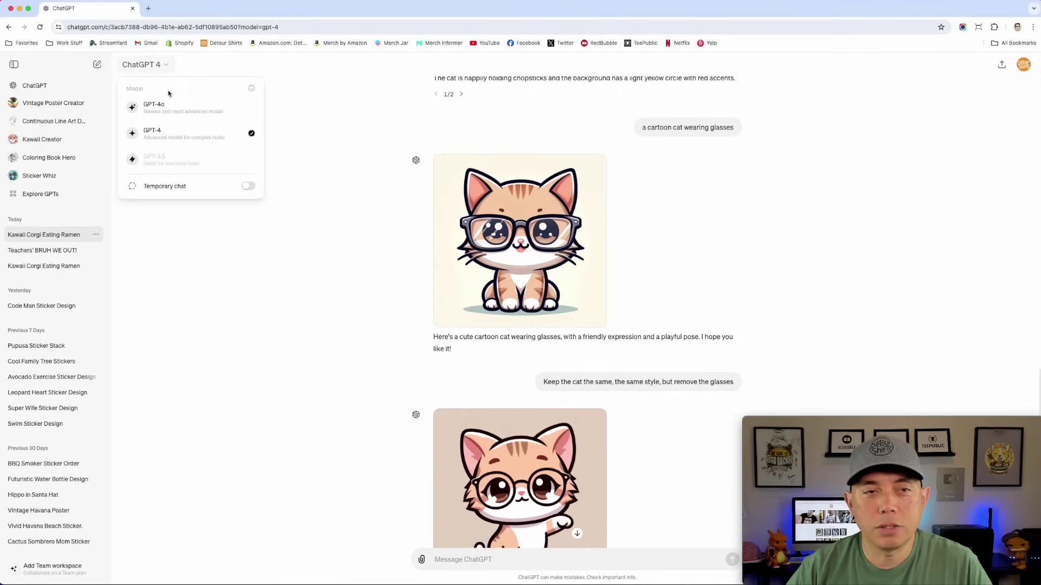
pyautogui.click(165, 105)
pyautogui.click(512, 224)
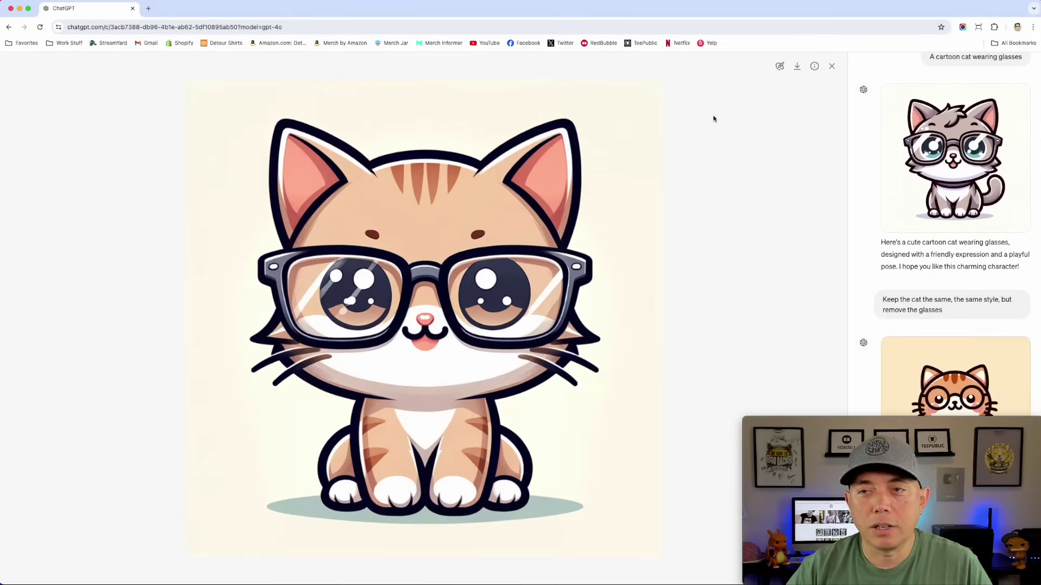
# Select the band across the cat's face covering the glasses for editing and submit the prompt "remove the glasses"
pyautogui.click(780, 66)
pyautogui.moveTo(604, 260)
pyautogui.mouseDown()
pyautogui.moveTo(240, 261)
pyautogui.moveTo(566, 271)
pyautogui.moveTo(320, 295)
pyautogui.moveTo(303, 330)
pyautogui.moveTo(565, 324)
pyautogui.moveTo(620, 263)
pyautogui.moveTo(424, 242)
pyautogui.moveTo(218, 260)
pyautogui.moveTo(212, 293)
pyautogui.moveTo(434, 233)
pyautogui.moveTo(623, 258)
pyautogui.moveTo(631, 339)
pyautogui.moveTo(291, 346)
pyautogui.moveTo(190, 327)
pyautogui.moveTo(239, 302)
pyautogui.mouseUp()
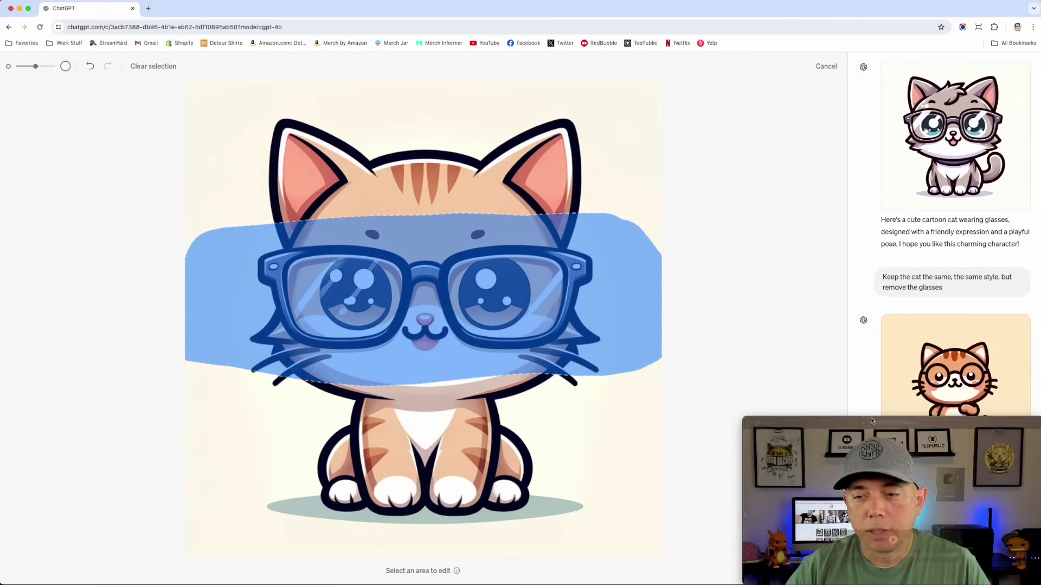
pyautogui.moveTo(906, 425); pyautogui.dragTo(169, 424)
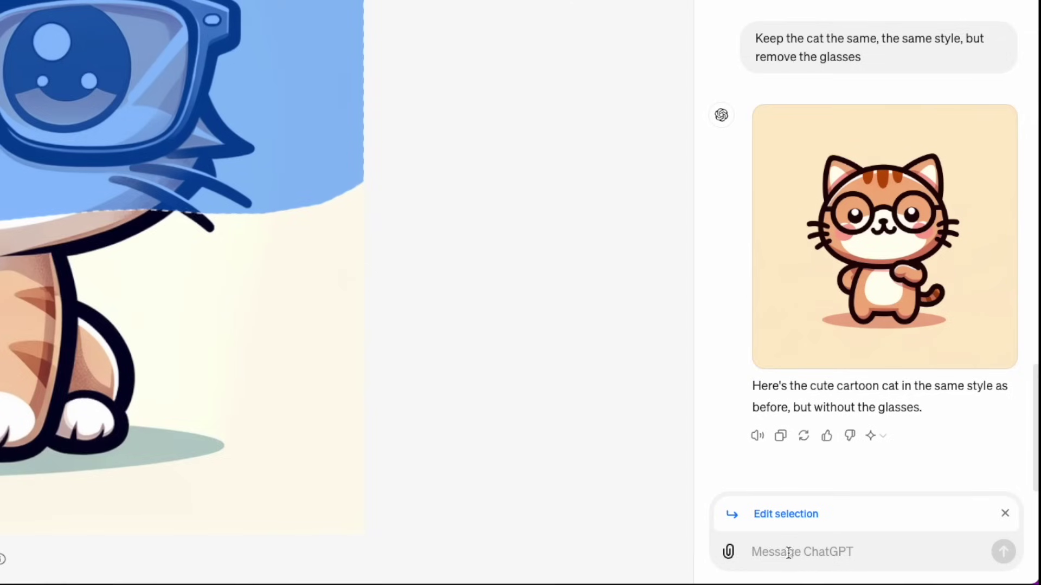
pyautogui.click(785, 549)
pyautogui.write('r')
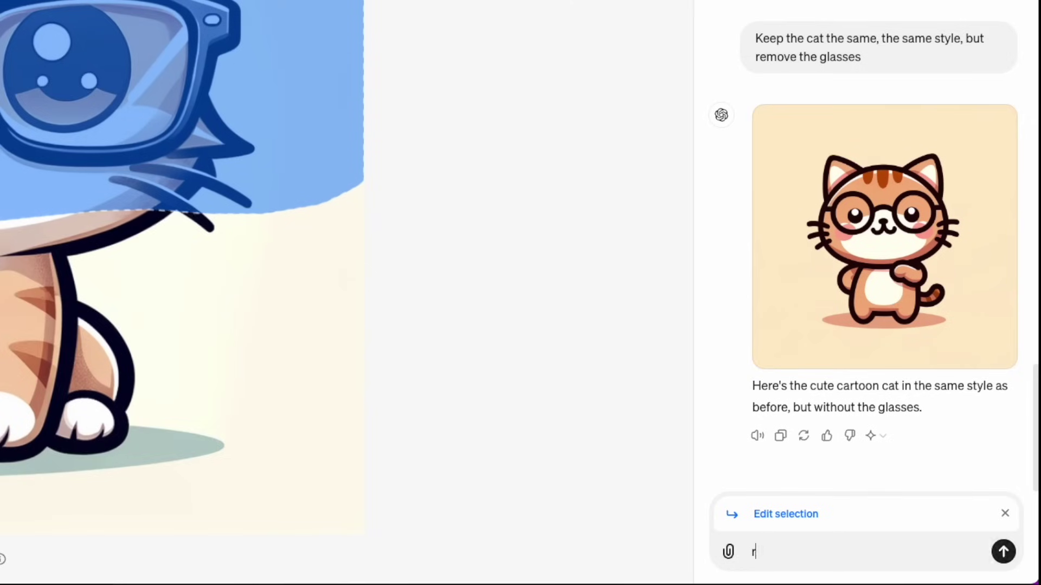
pyautogui.write('emove the glass')
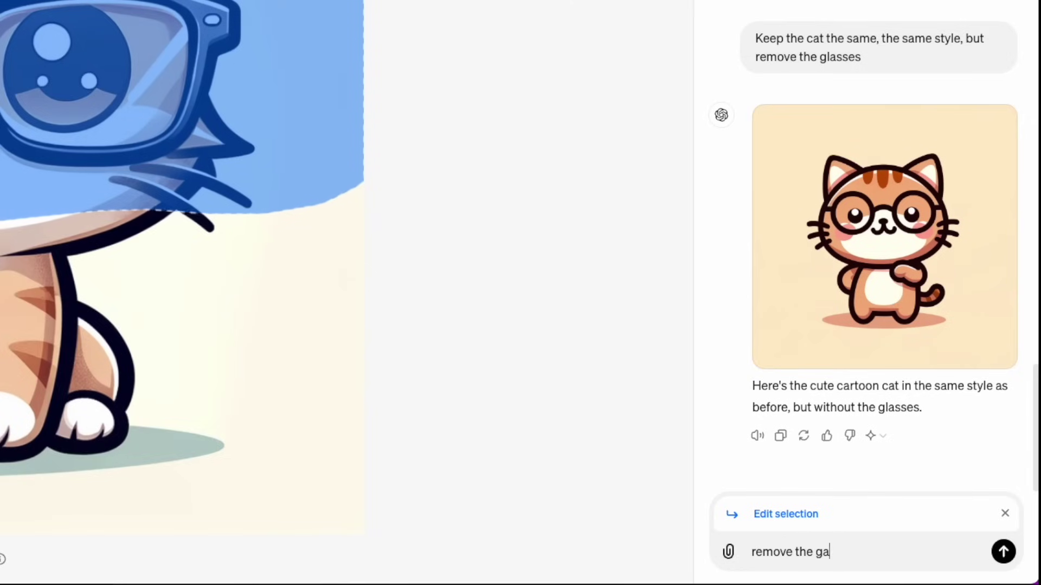
pyautogui.write('es')
pyautogui.press('Return')
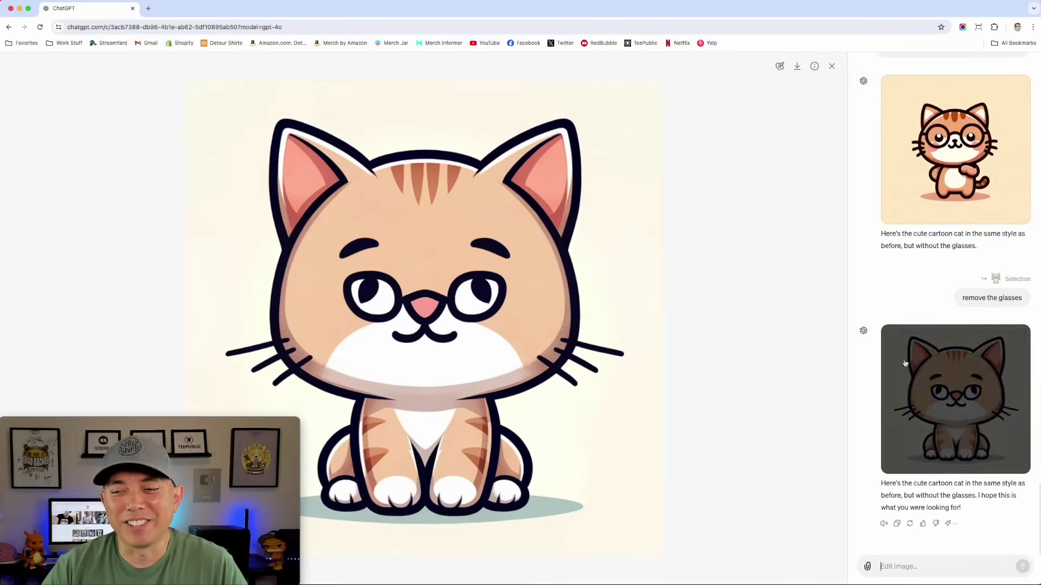
# Compare the edited cat with the original cat wearing glasses, and close the full-size view
pyautogui.scroll(15, 946, 380)
pyautogui.scroll(5, 947, 379)
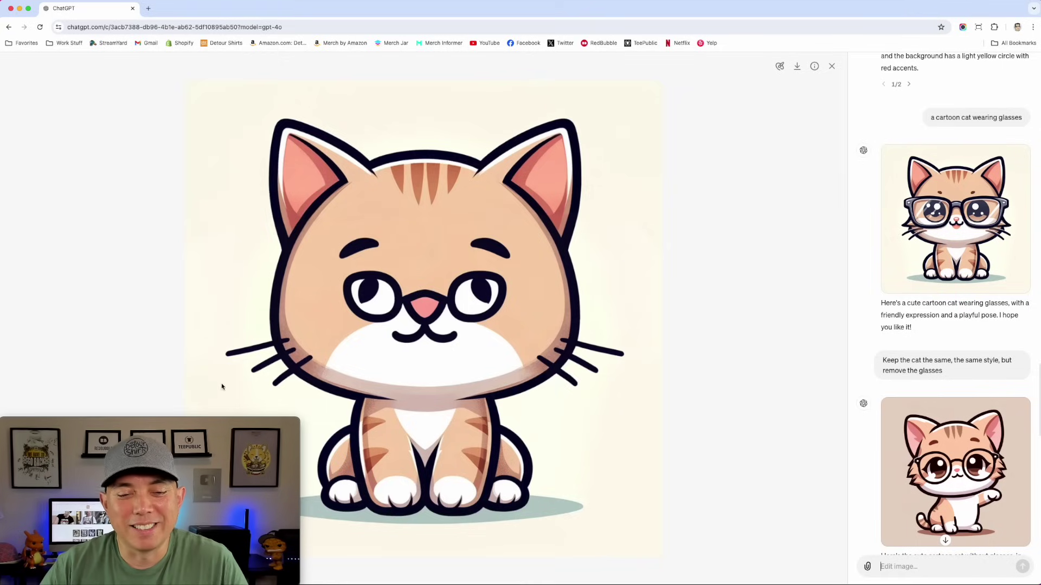
pyautogui.moveTo(209, 429)
pyautogui.moveTo(210, 428); pyautogui.dragTo(951, 424)
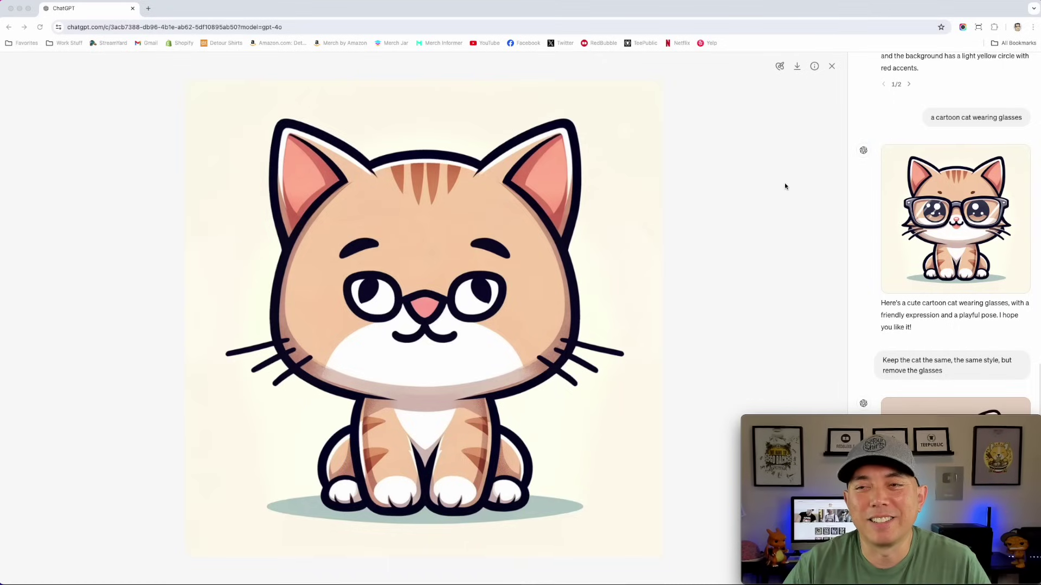
pyautogui.click(832, 67)
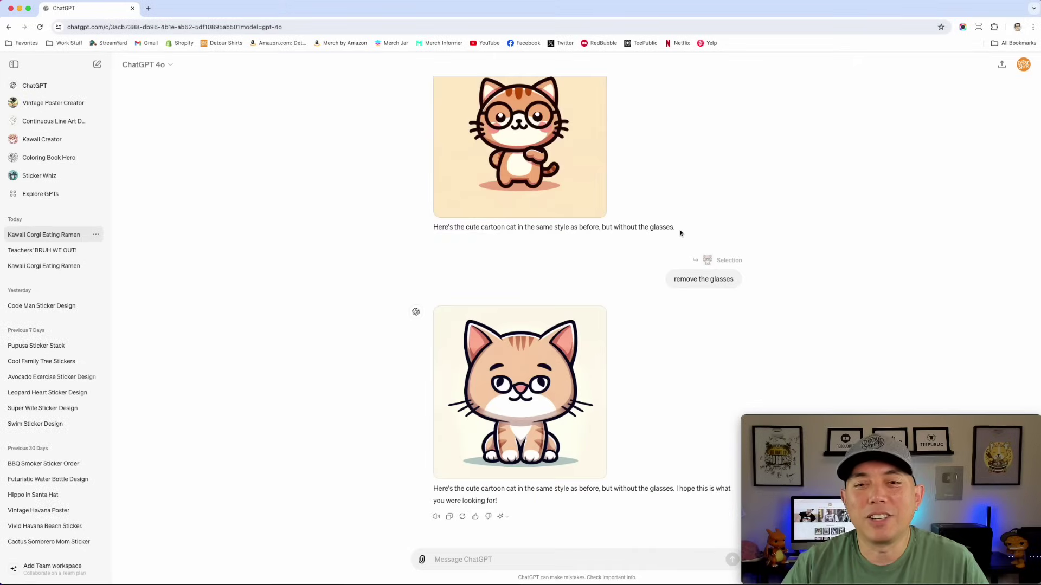
# Review the earlier designs back to the start of the conversation and show the first response for the kawaii corgi ramen prompt
pyautogui.scroll(6, 741, 213)
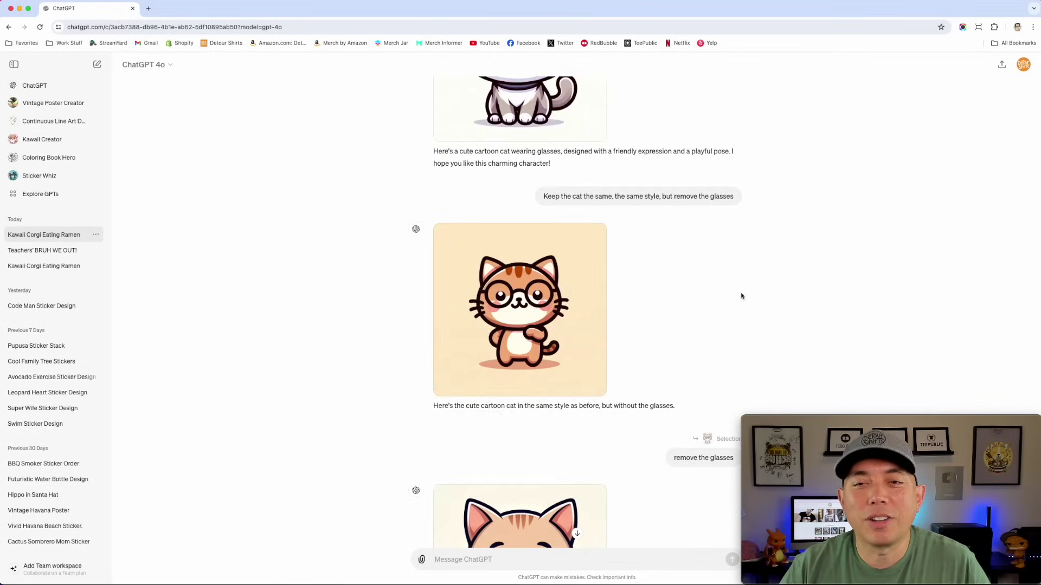
pyautogui.scroll(15, 728, 322)
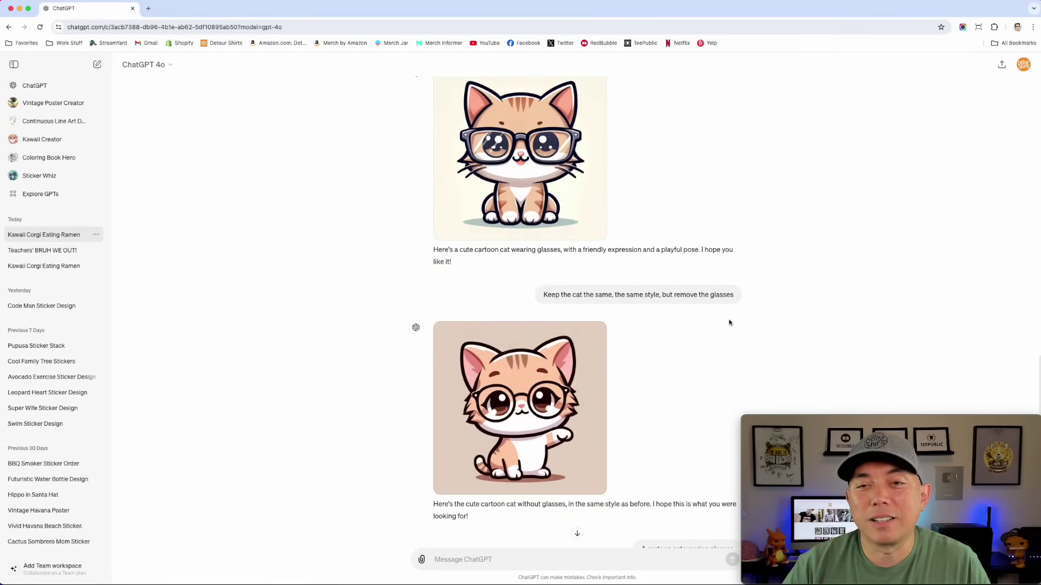
pyautogui.scroll(20, 729, 322)
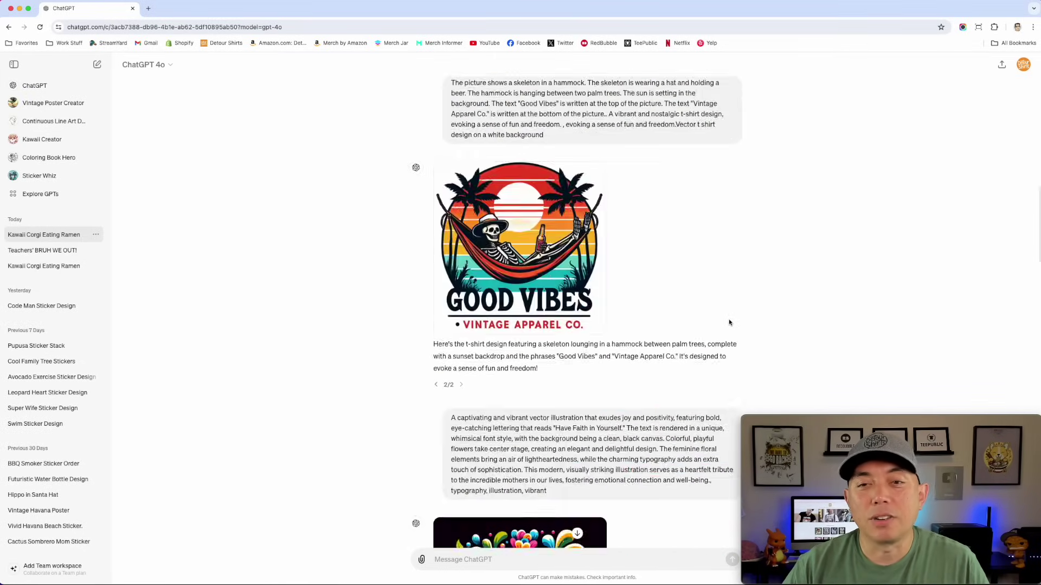
pyautogui.scroll(15, 728, 322)
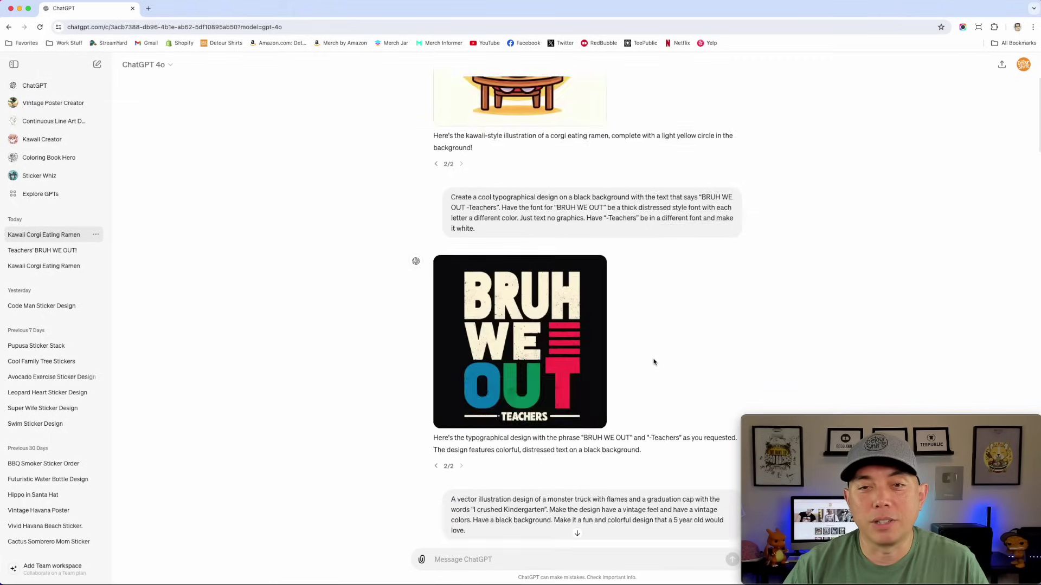
pyautogui.moveTo(594, 169)
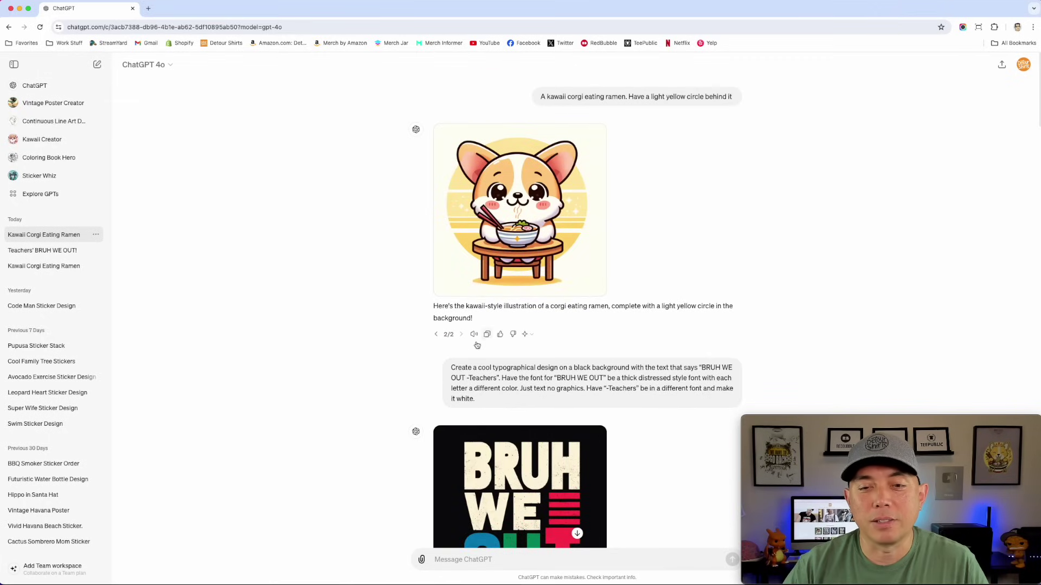
pyautogui.click(437, 335)
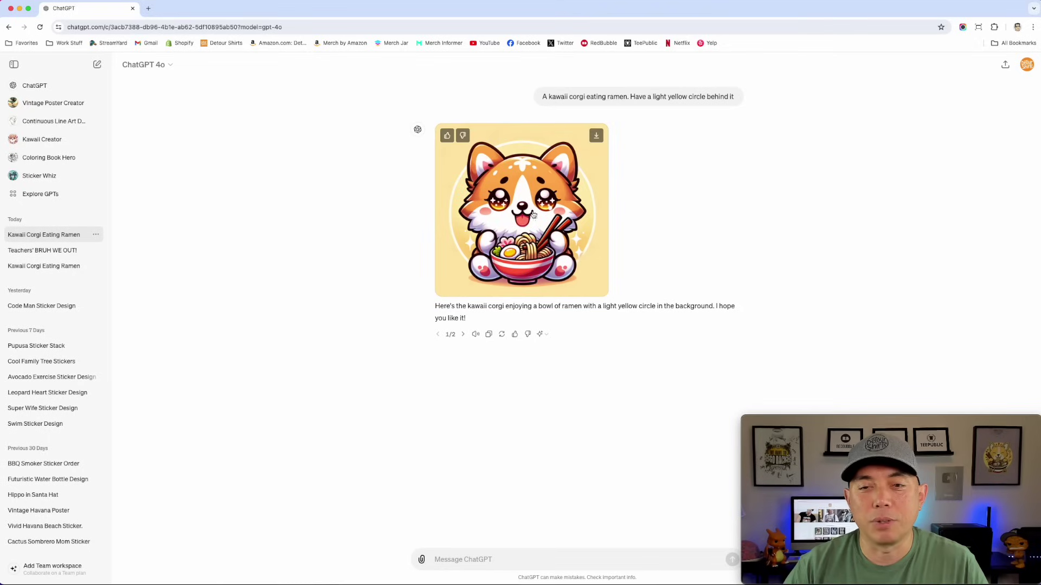